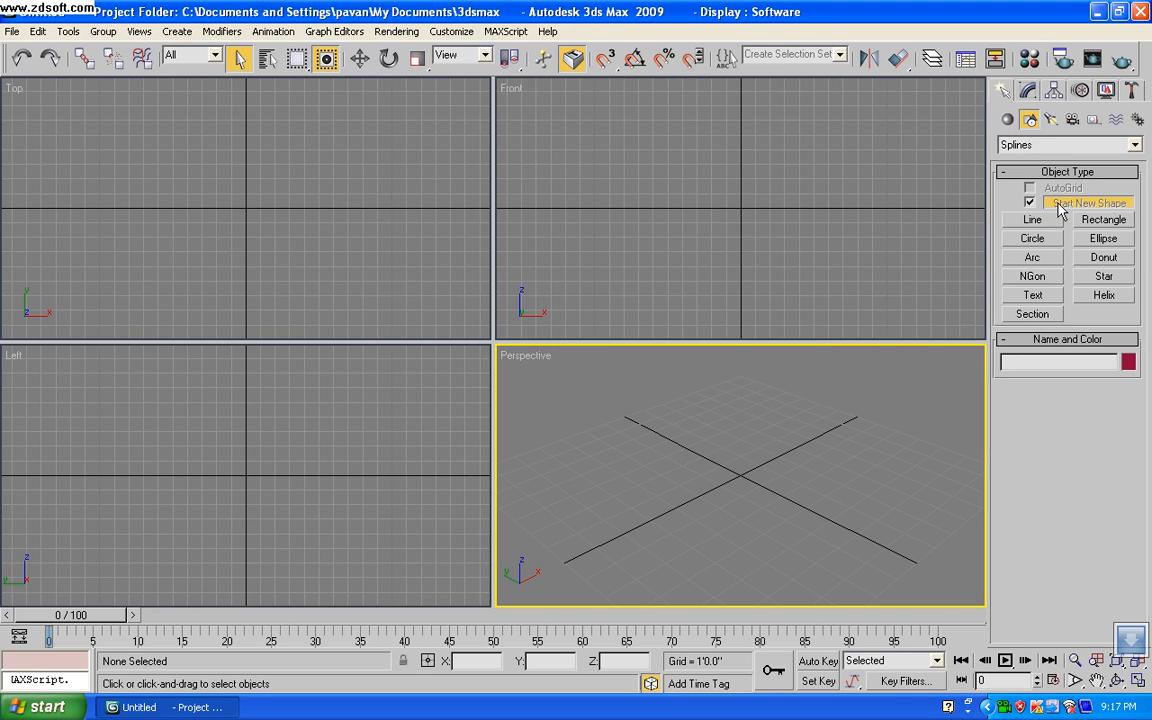
Draw a rectangle in the Top viewport around the origin, about 7'3" long and 19'5" wide
{"action": "left_click", "coordinate": [1098, 222]}
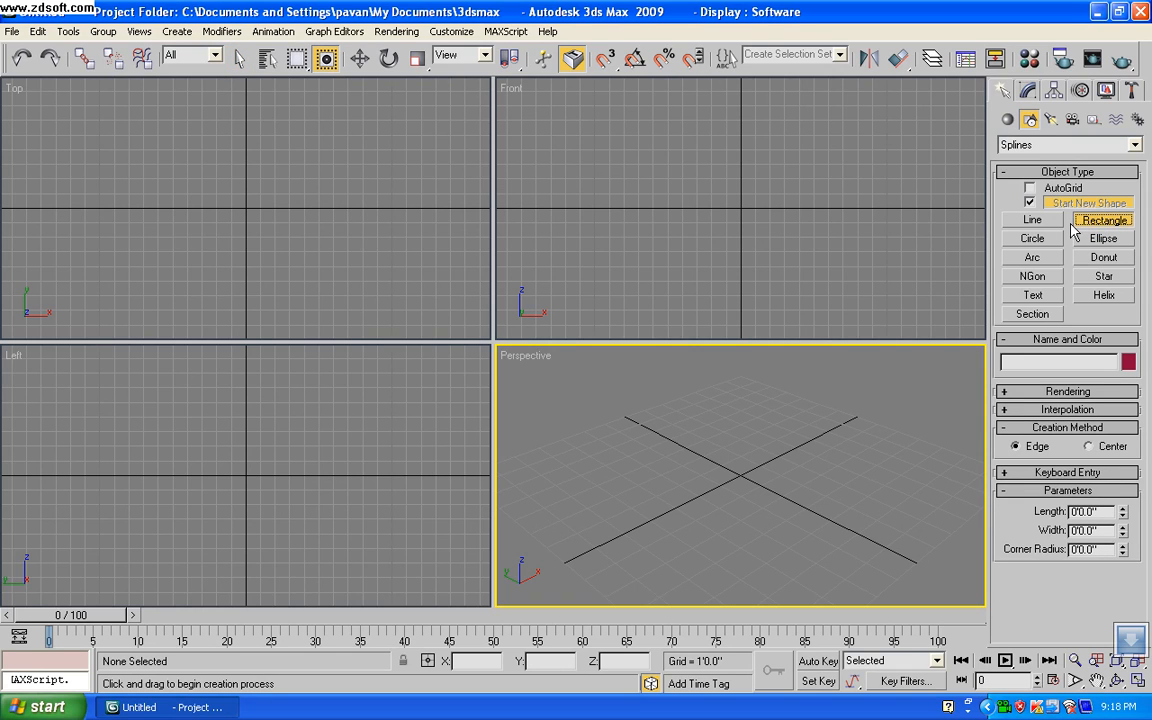
{"action": "left_click", "coordinate": [210, 141]}
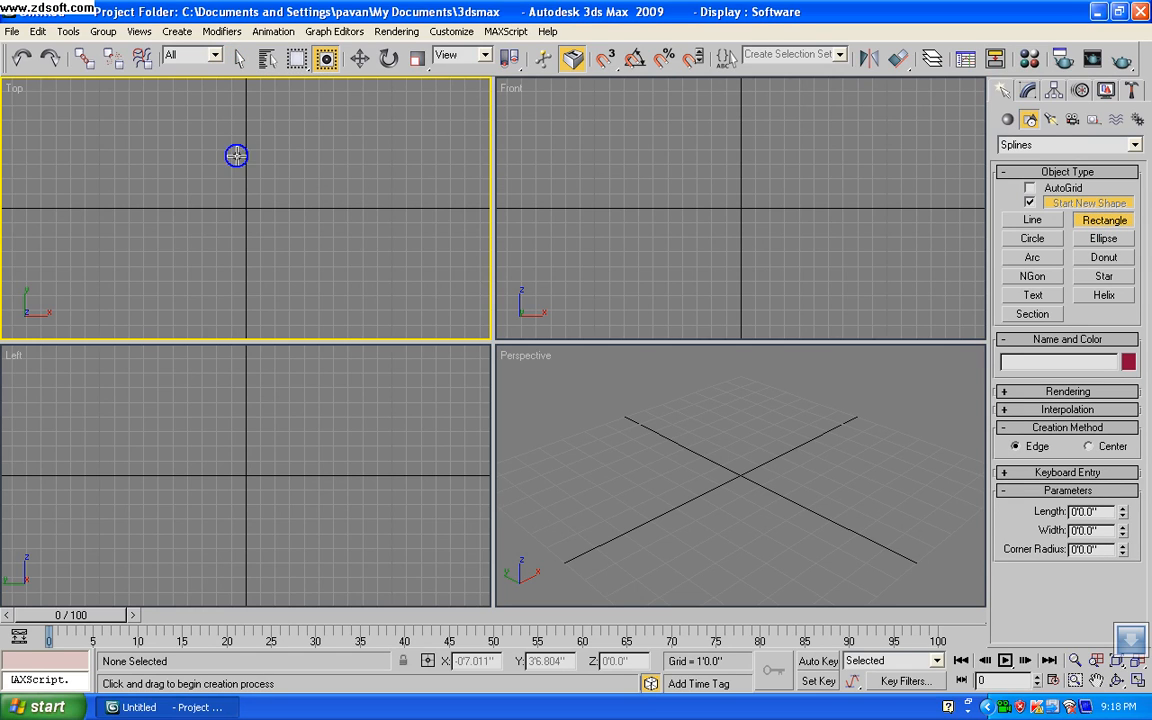
{"action": "left_click_drag", "start_coordinate": [121, 147], "coordinate": [404, 253]}
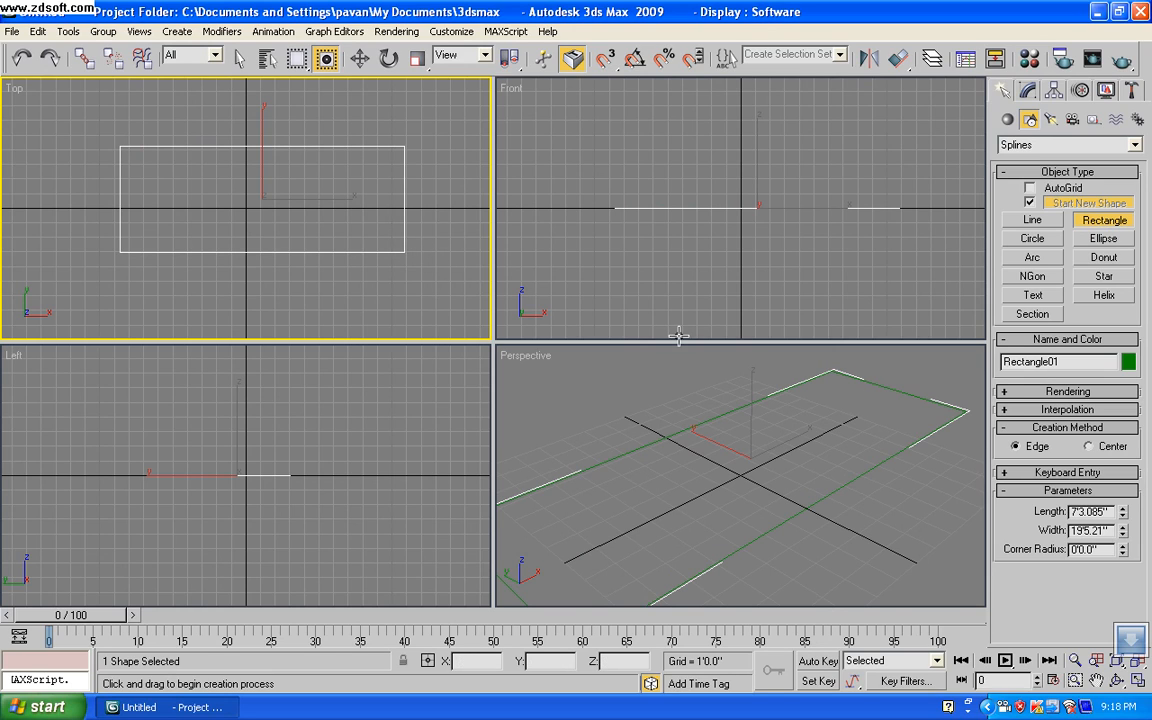
Set the rectangle's length to 5'0" and its width to 10'0"
{"action": "left_click_drag", "start_coordinate": [1110, 511], "coordinate": [1042, 513]}
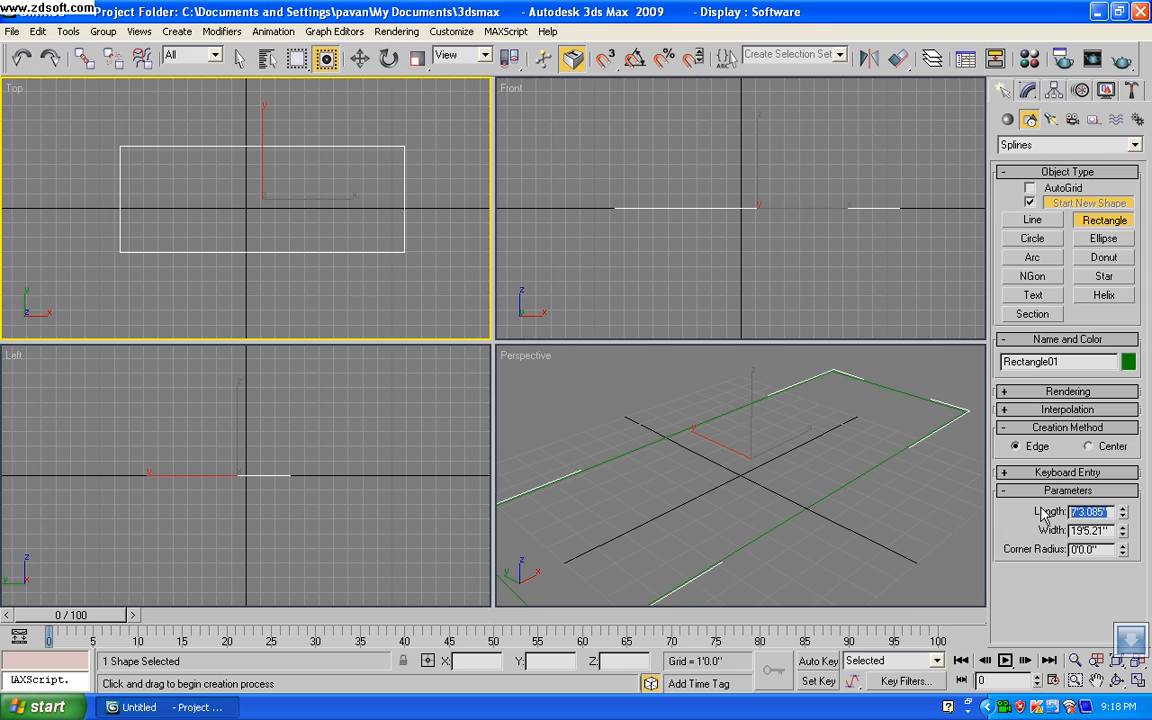
{"action": "type", "text": "5"}
{"action": "key", "text": "Return"}
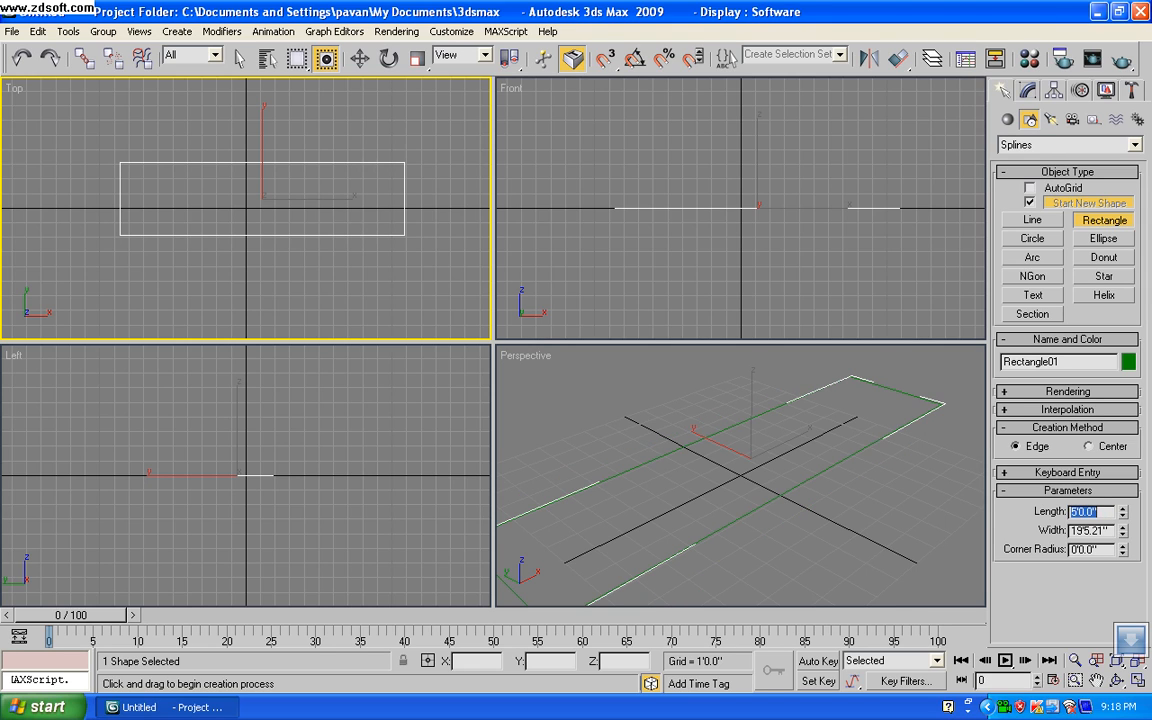
{"action": "double_click", "coordinate": [1112, 531]}
{"action": "type", "text": "10"}
{"action": "key", "text": "Return"}
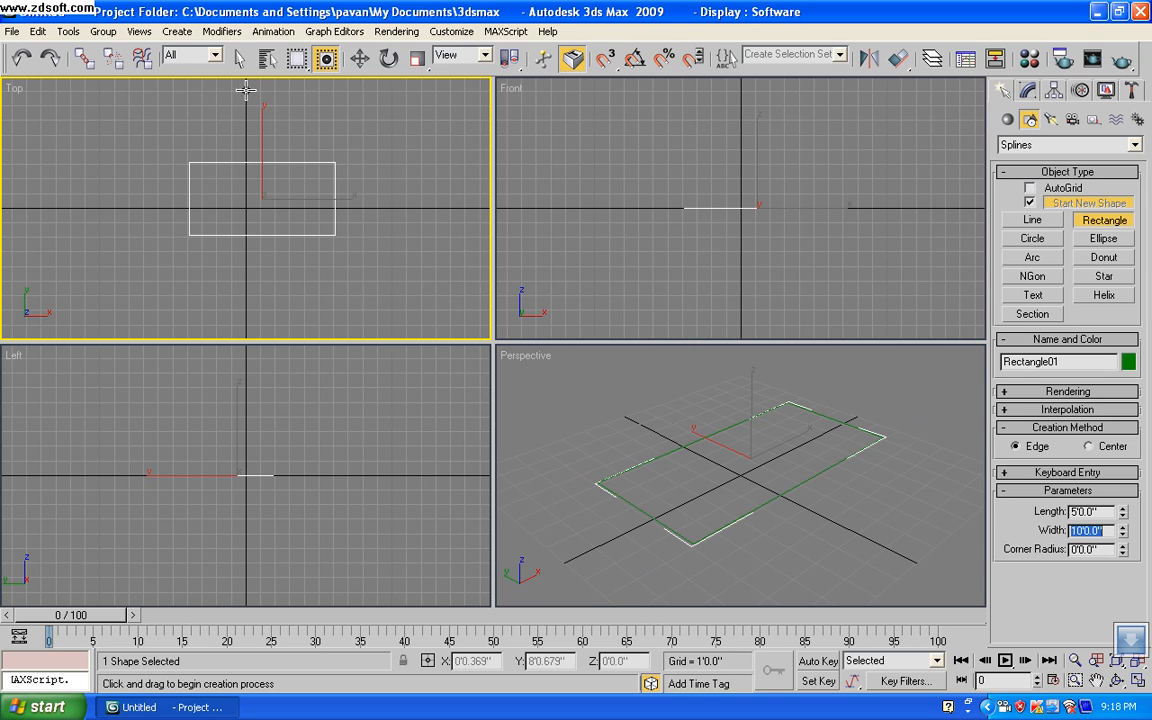
Convert the rectangle to an editable spline and expand its sub-object levels
{"action": "left_click", "coordinate": [240, 58]}
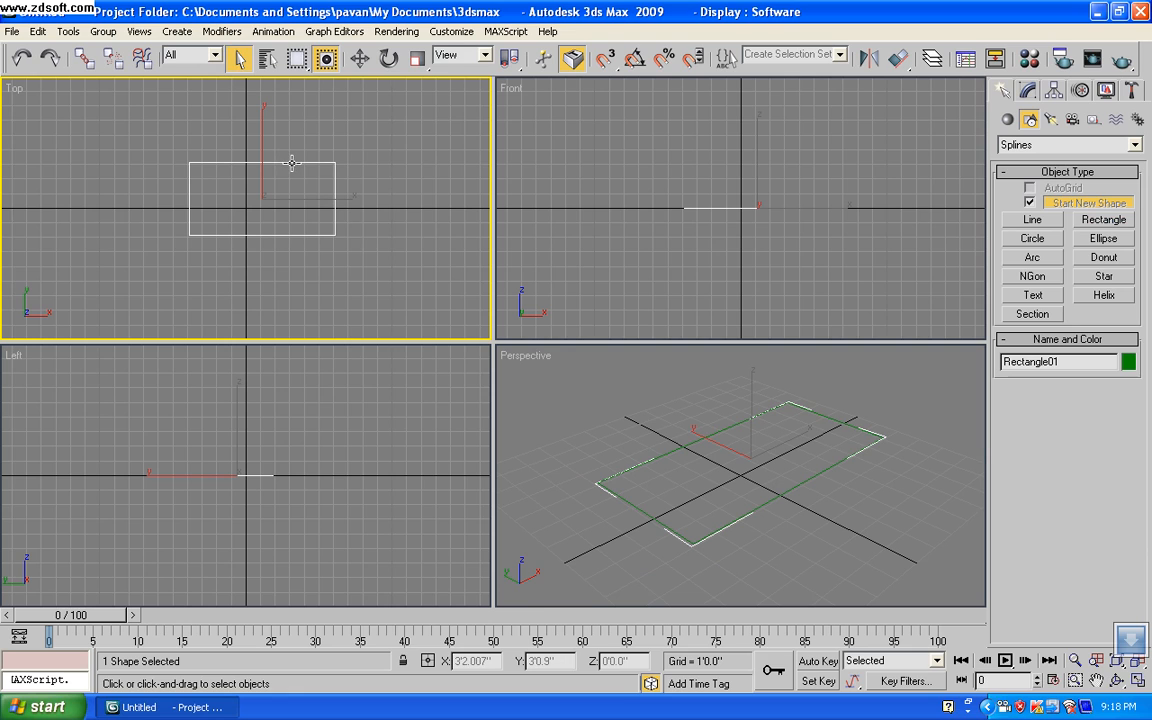
{"action": "right_click", "coordinate": [291, 165]}
{"action": "mouse_move", "coordinate": [360, 336]}
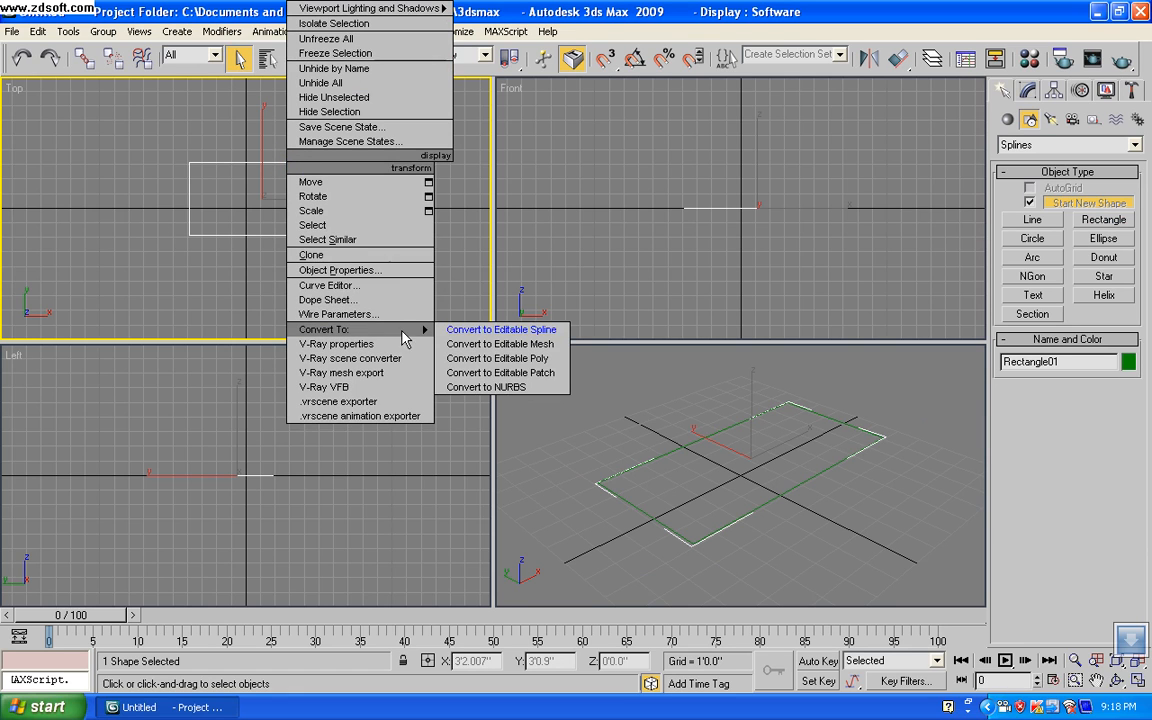
{"action": "left_click", "coordinate": [455, 330]}
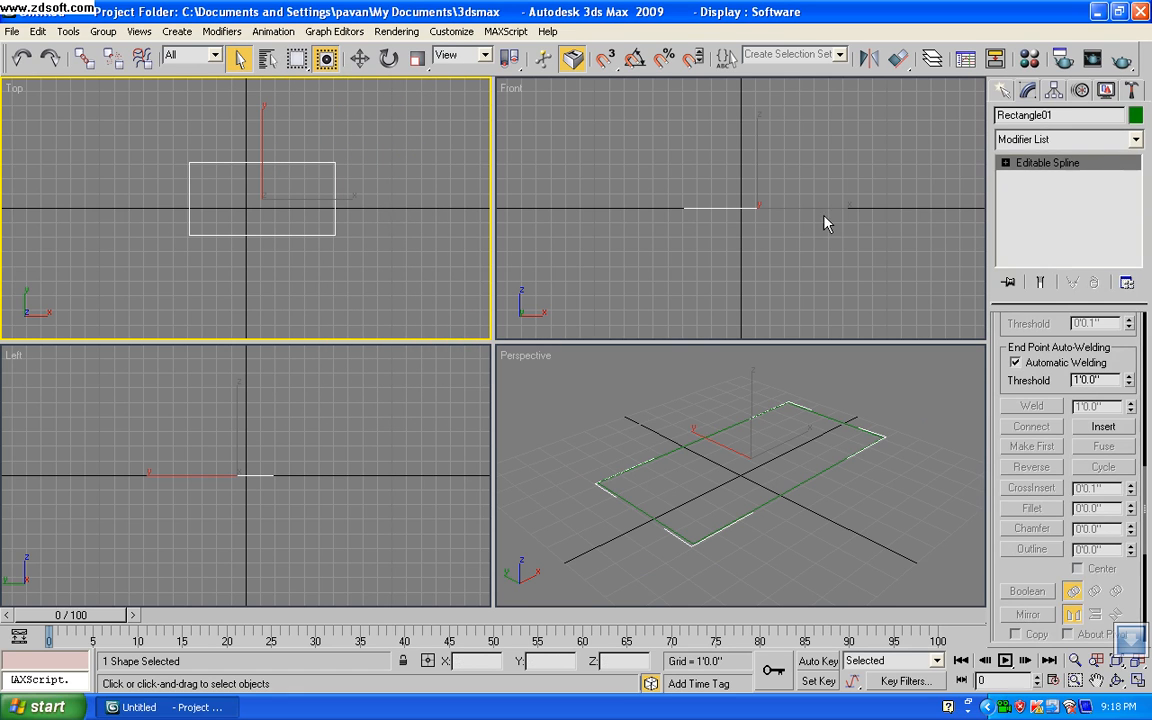
{"action": "left_click", "coordinate": [1006, 163]}
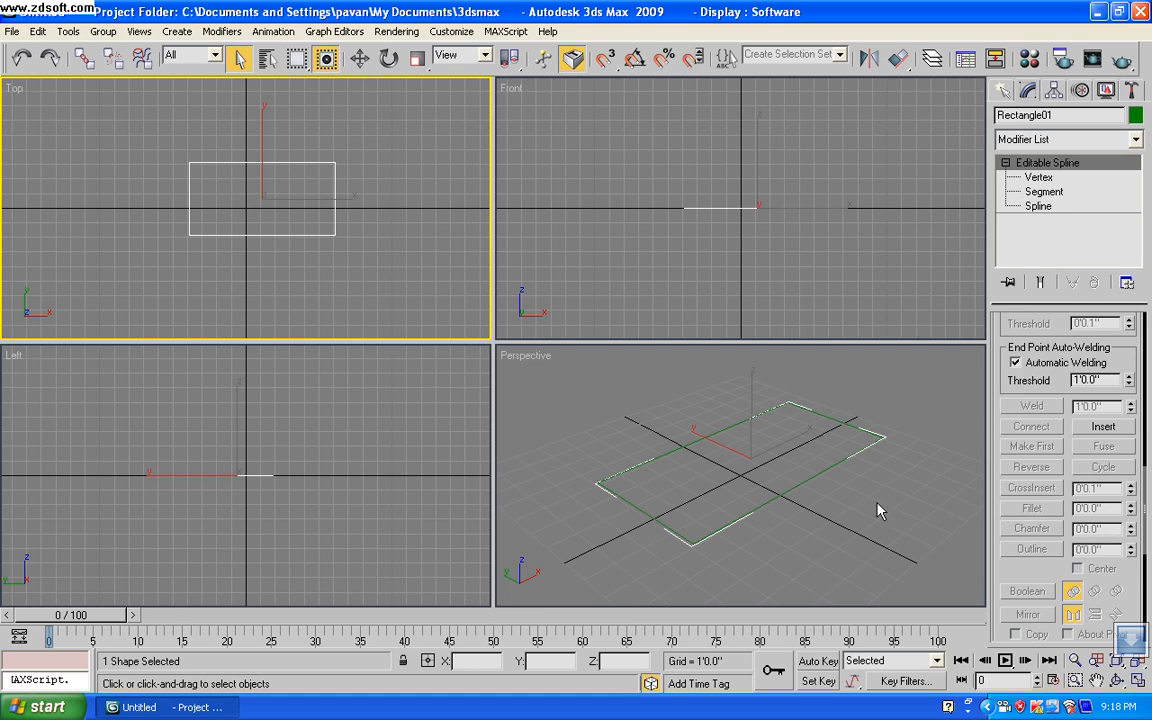
Apply an Extrude modifier to the rectangle with an amount of 4"
{"action": "left_click", "coordinate": [1136, 140]}
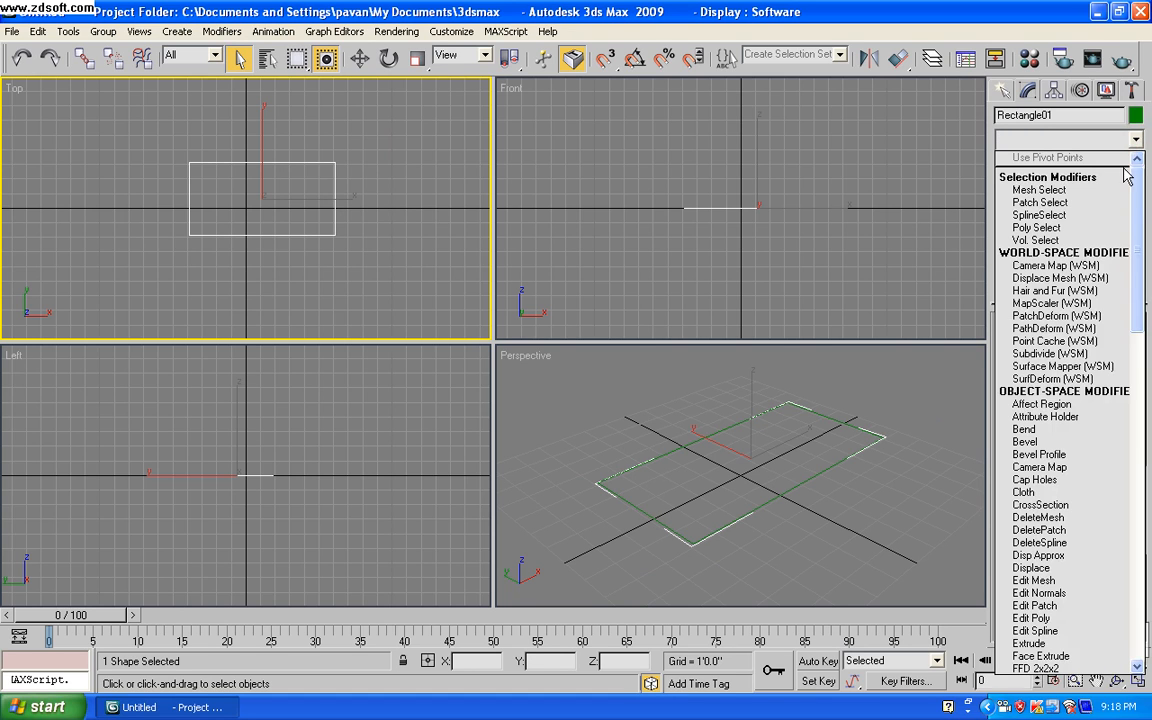
{"action": "key", "text": "e"}
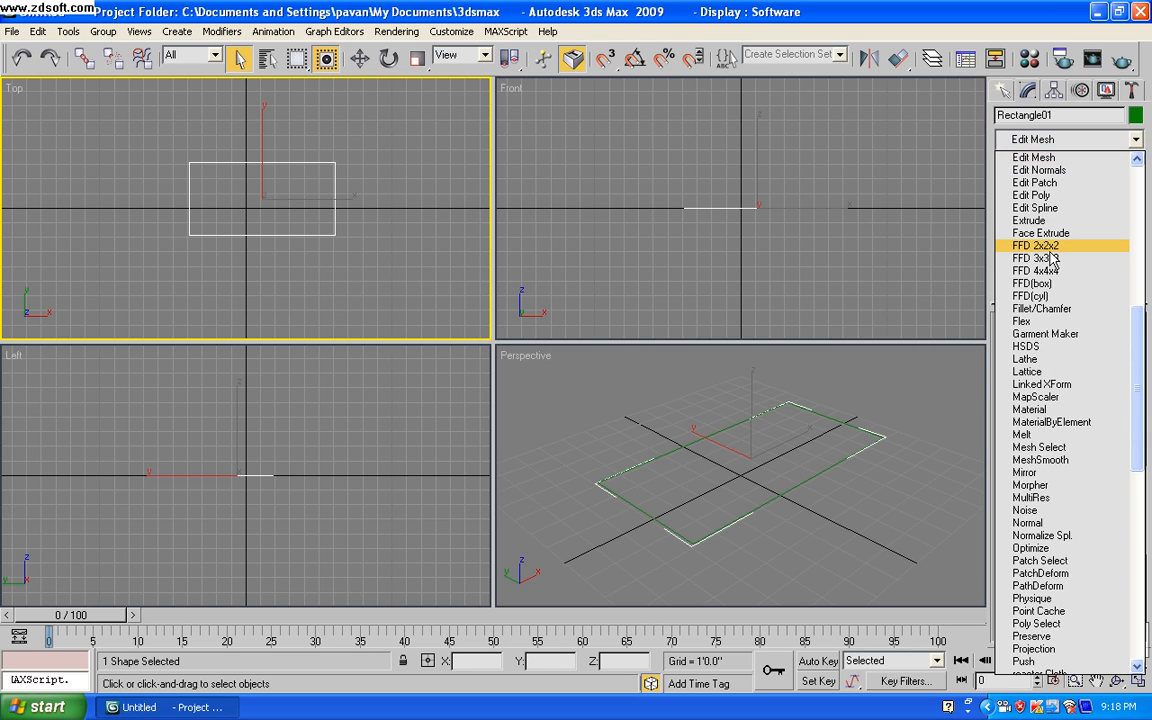
{"action": "left_click", "coordinate": [1042, 221]}
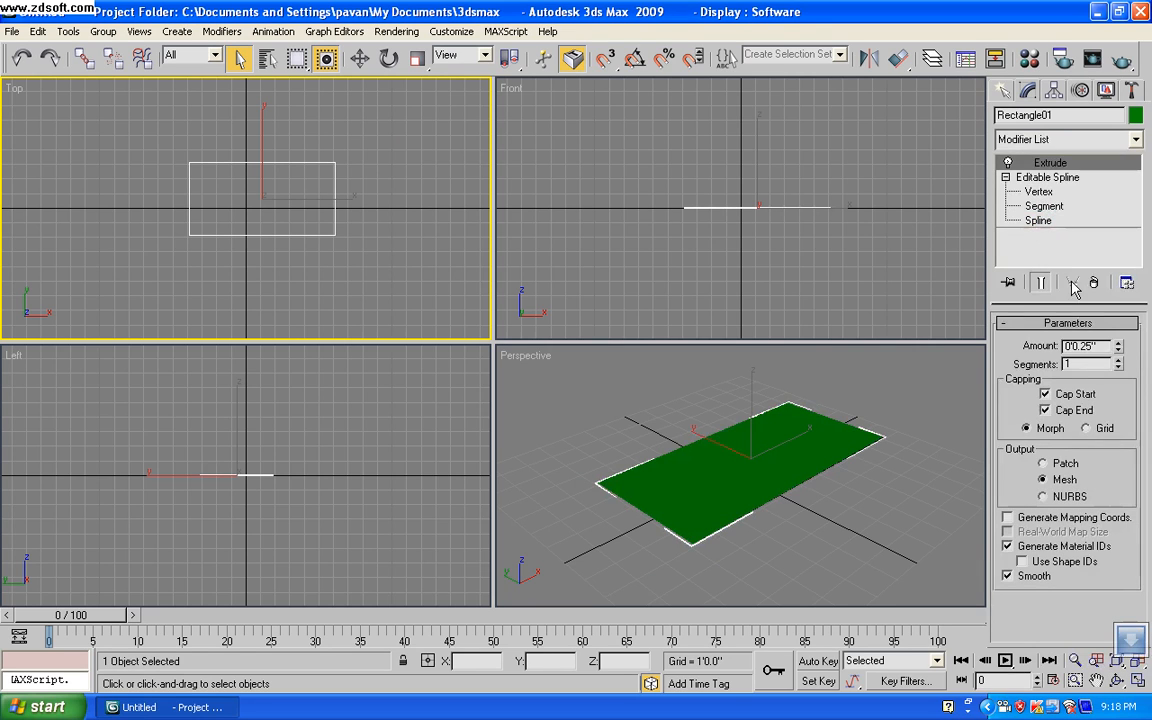
{"action": "double_click", "coordinate": [1098, 345]}
{"action": "type", "text": "4"}
{"action": "key", "text": "Return"}
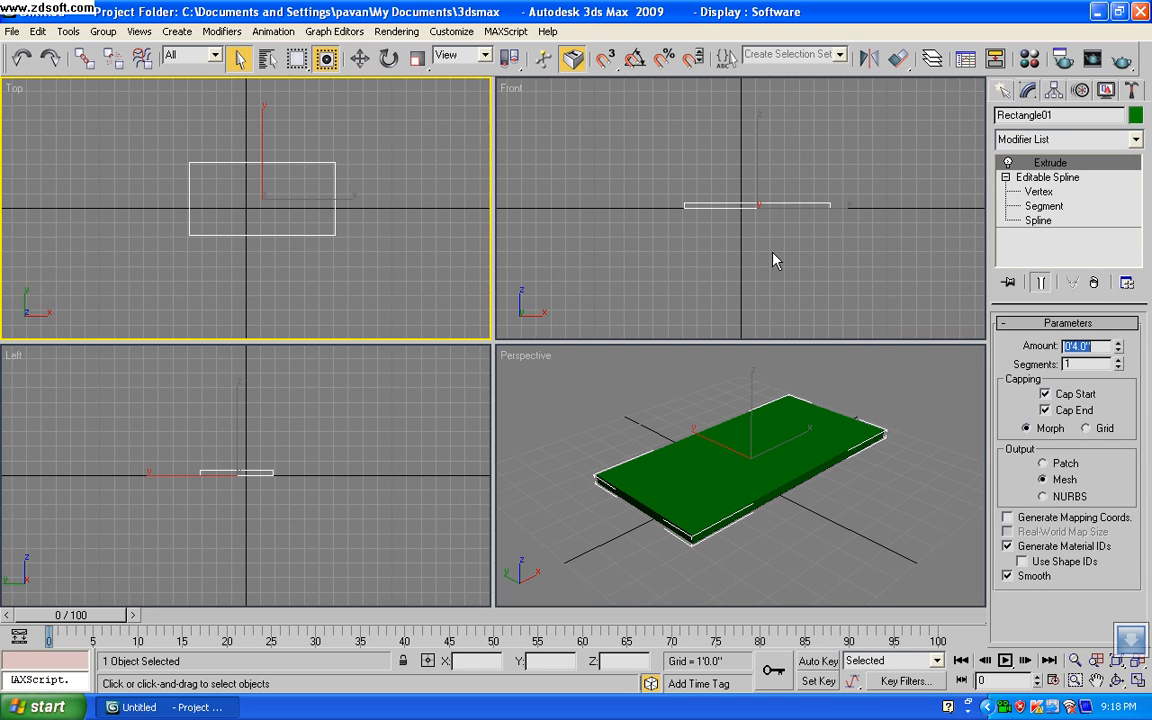
Draw an open three-sided line just inside the slab's outline in the Top view, about 9'9" wide, leaving the upper edge open
{"action": "left_click", "coordinate": [239, 58]}
{"action": "left_click", "coordinate": [1004, 90]}
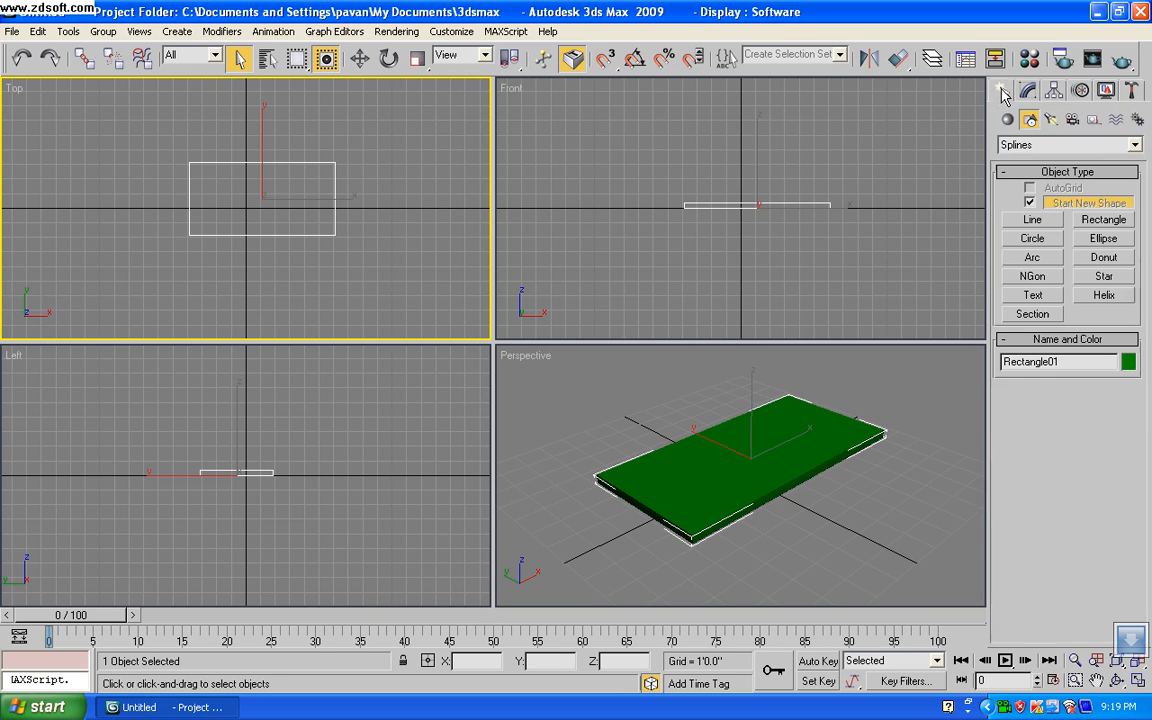
{"action": "left_click", "coordinate": [1033, 220]}
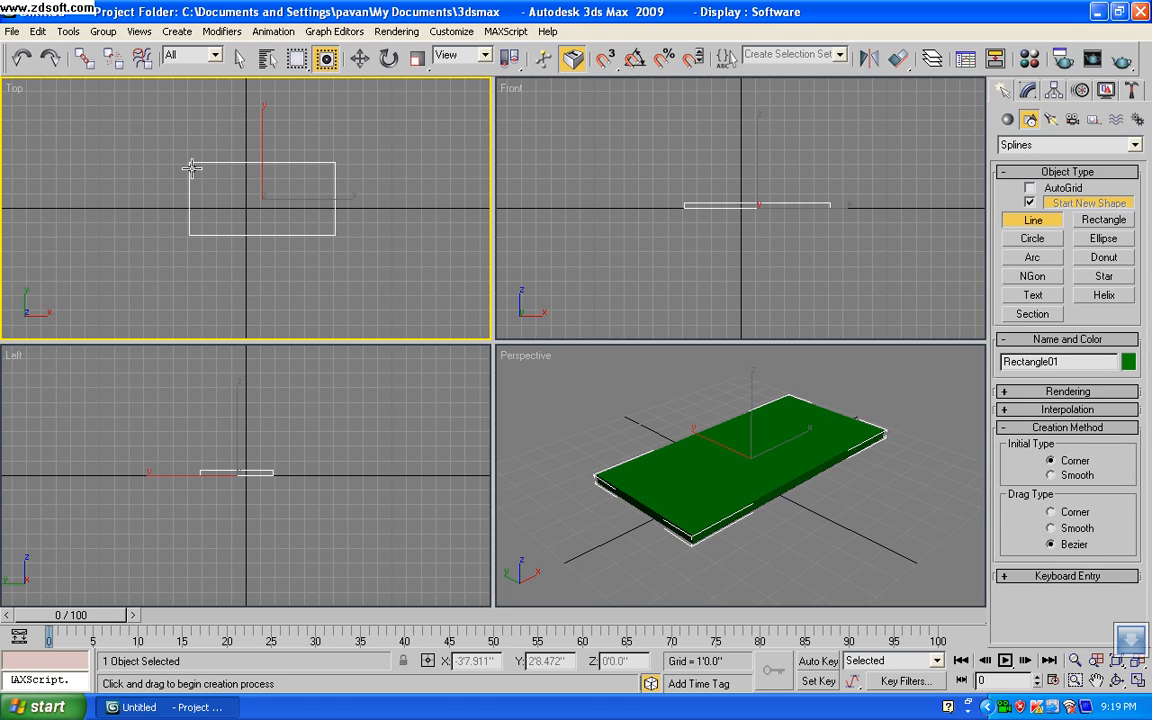
{"action": "key", "text": "alt+w"}
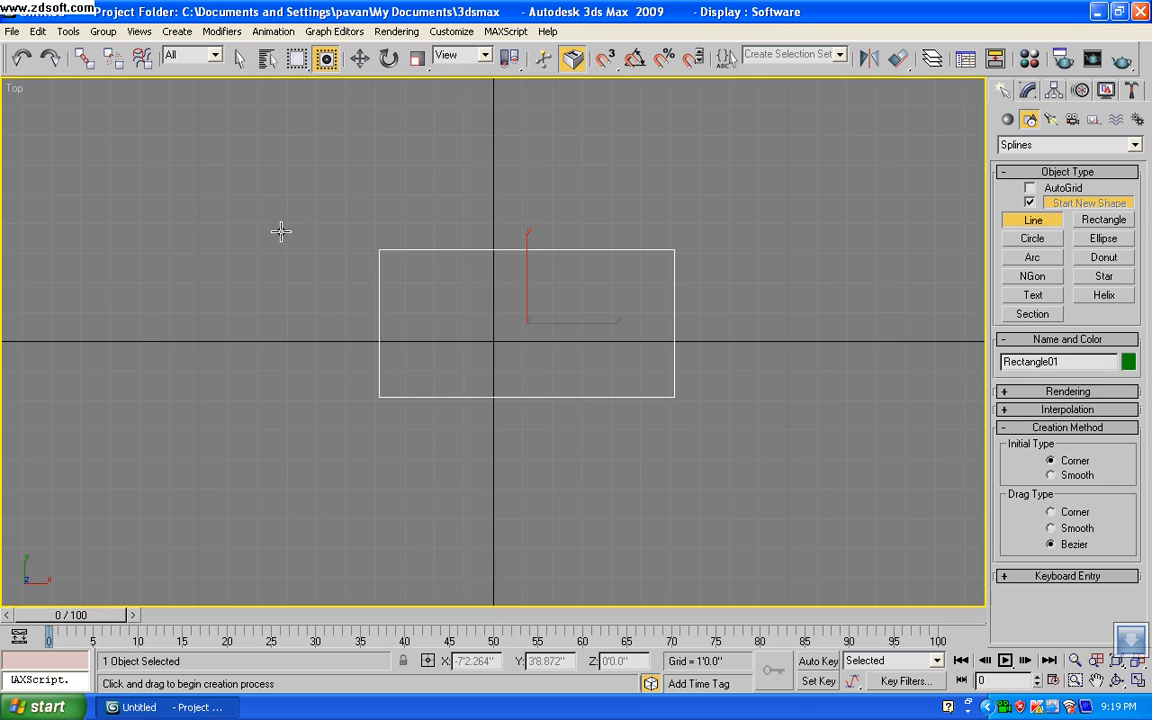
{"action": "left_click", "coordinate": [383, 255]}
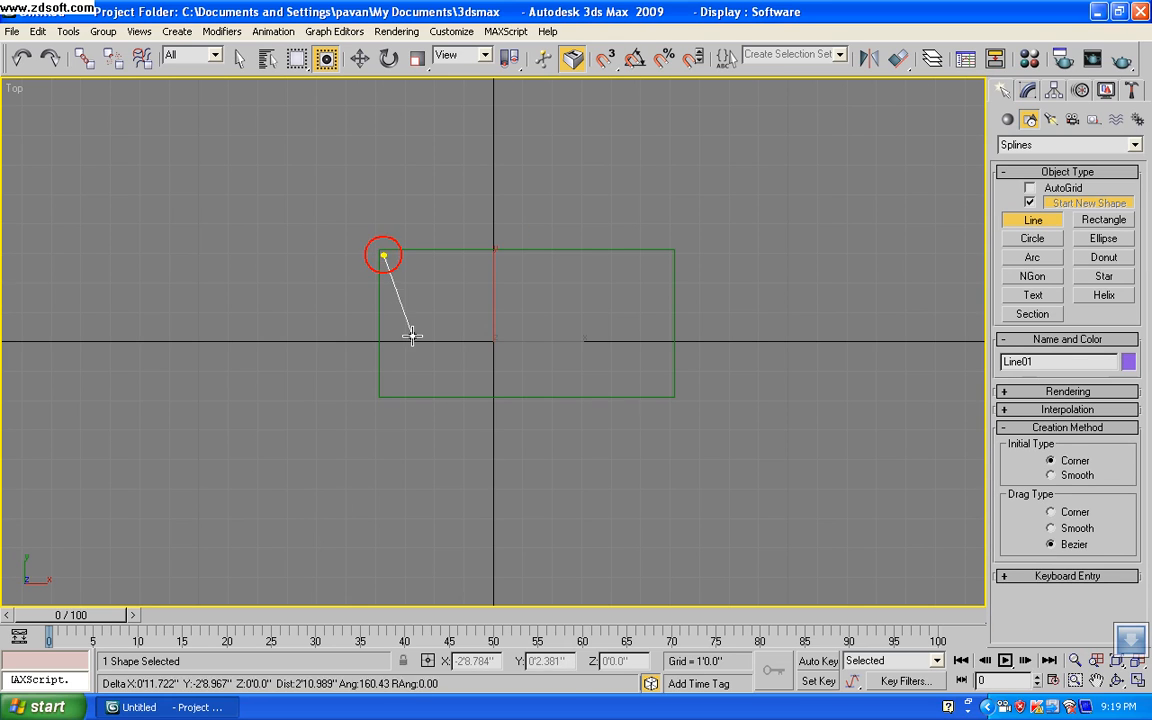
{"action": "left_click", "coordinate": [407, 390]}
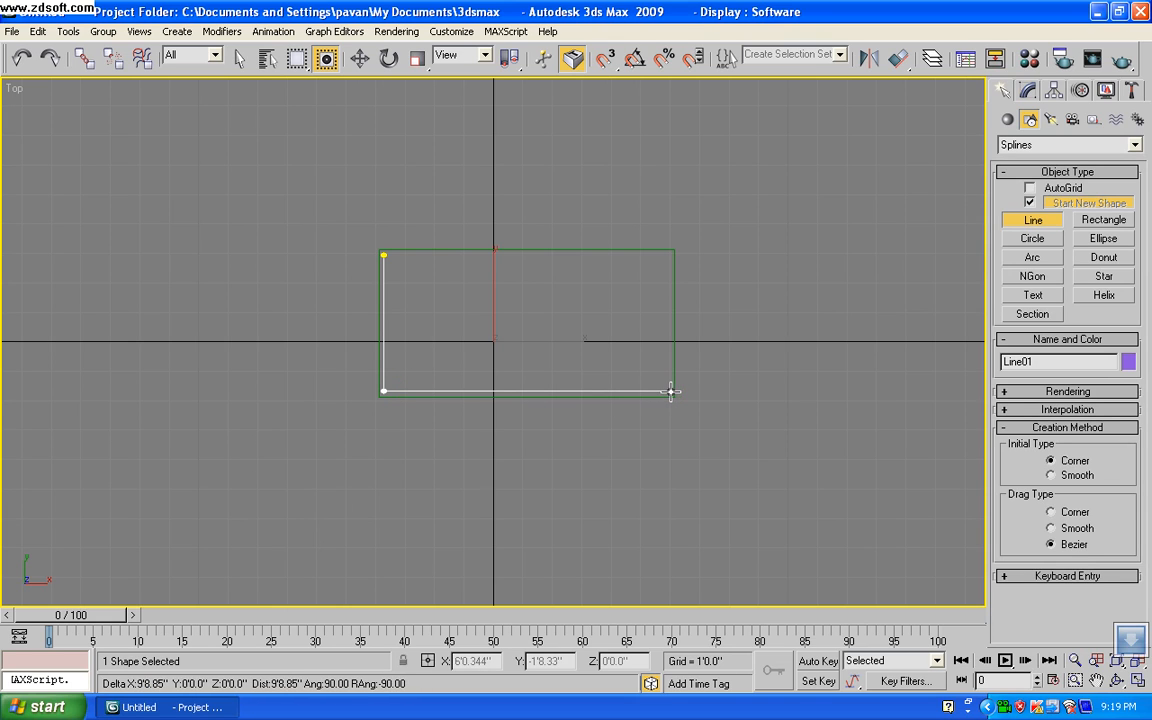
{"action": "left_click", "coordinate": [670, 391]}
{"action": "left_click", "coordinate": [659, 254]}
{"action": "right_click", "coordinate": [753, 216]}
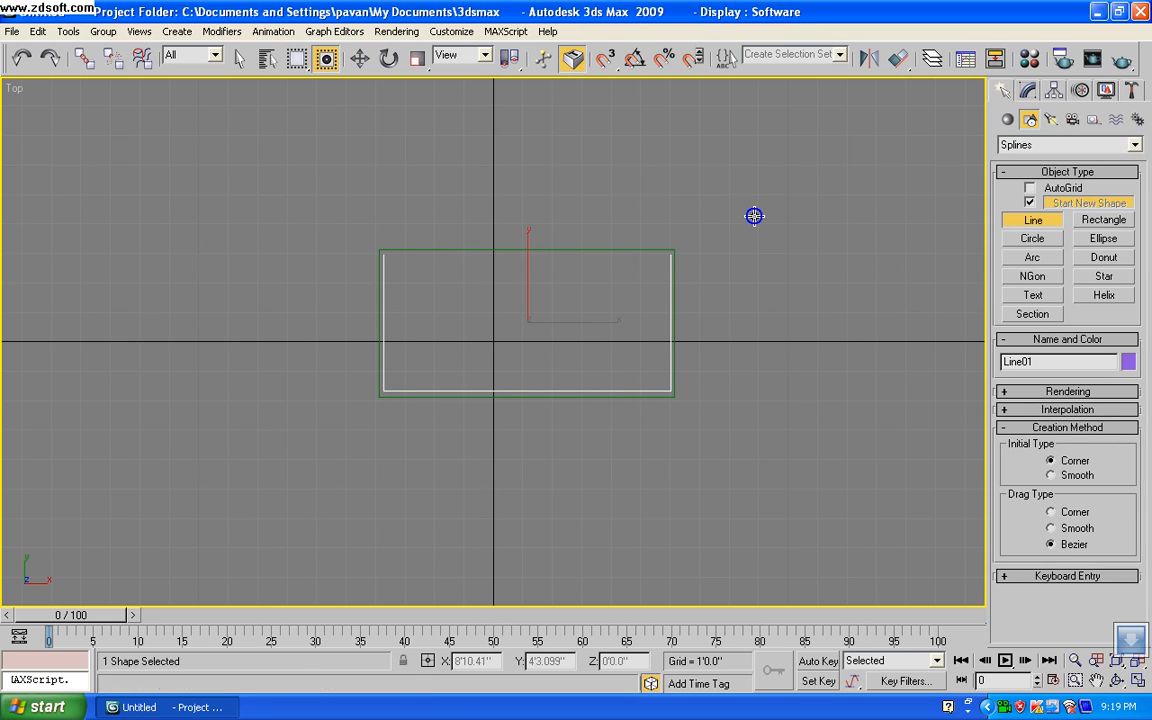
Enable the three-sided line in the renderer and viewport with a radial thickness of 2", and end line creation
{"action": "left_click", "coordinate": [1030, 392]}
{"action": "left_click", "coordinate": [1019, 347]}
{"action": "left_click", "coordinate": [1020, 359]}
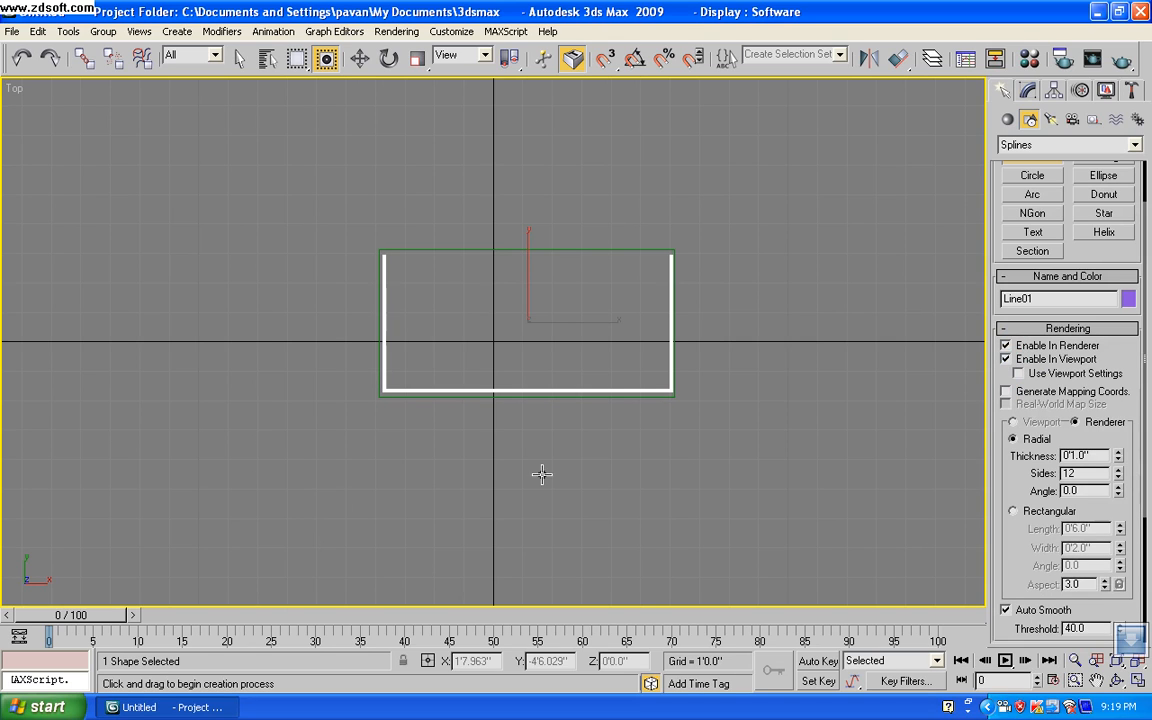
{"action": "double_click", "coordinate": [1081, 455]}
{"action": "type", "text": "2"}
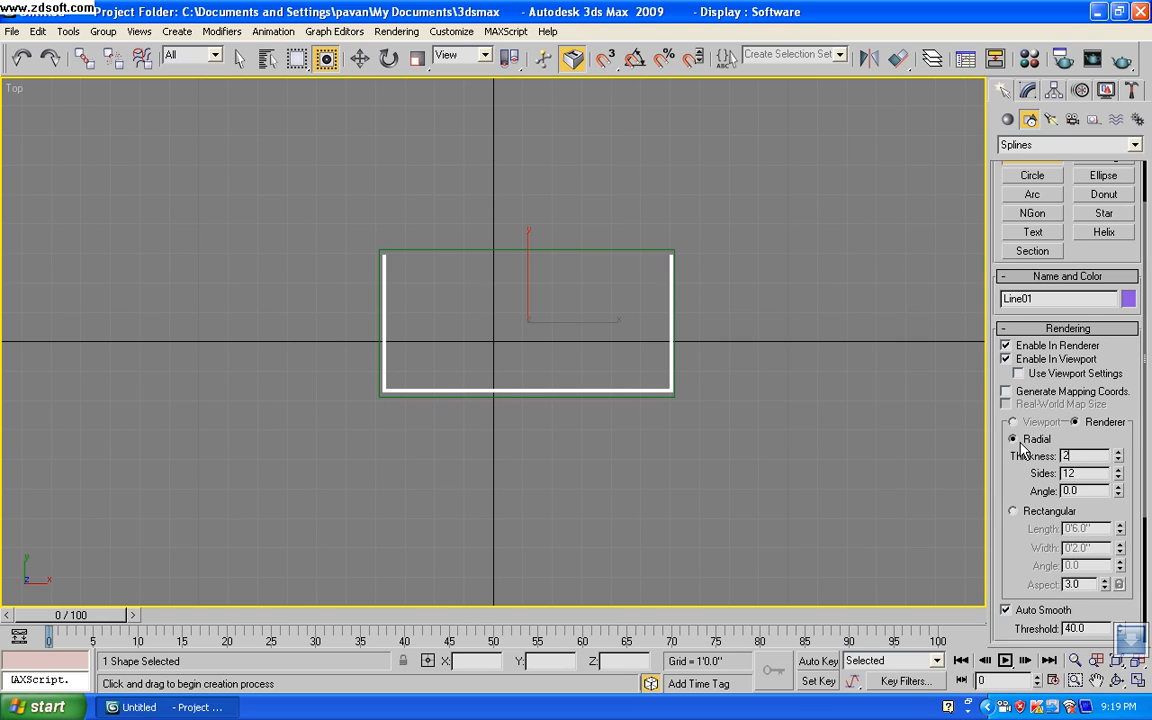
{"action": "key", "text": "Return"}
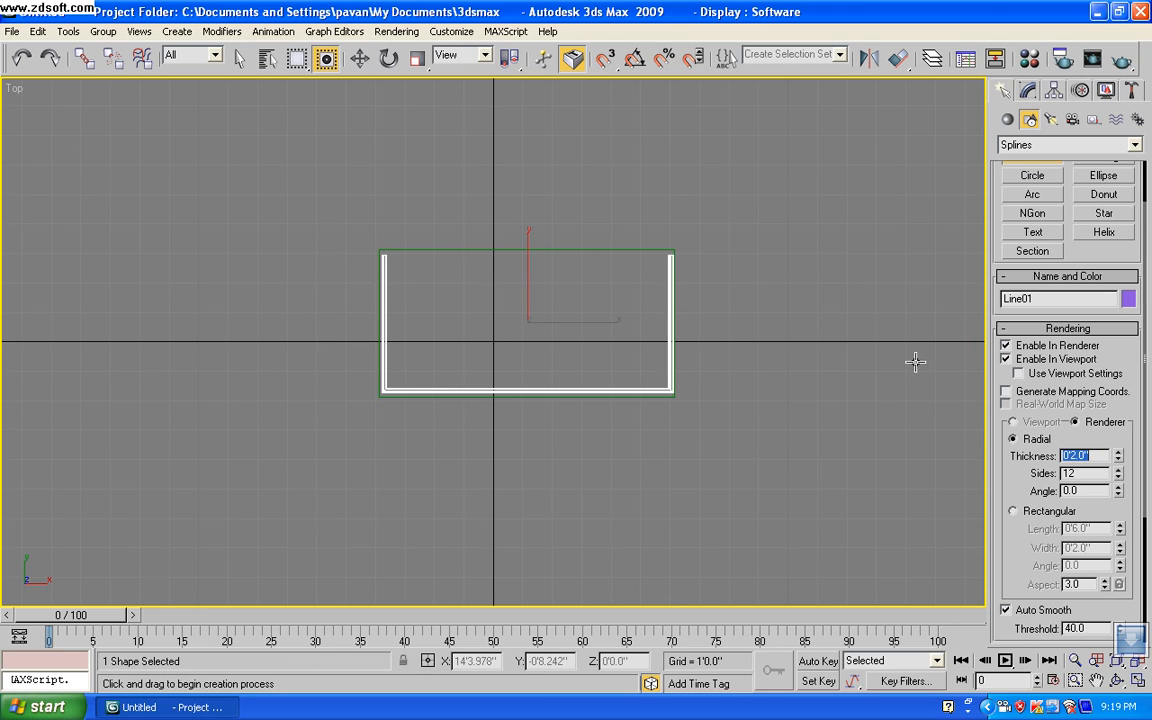
{"action": "right_click", "coordinate": [744, 220]}
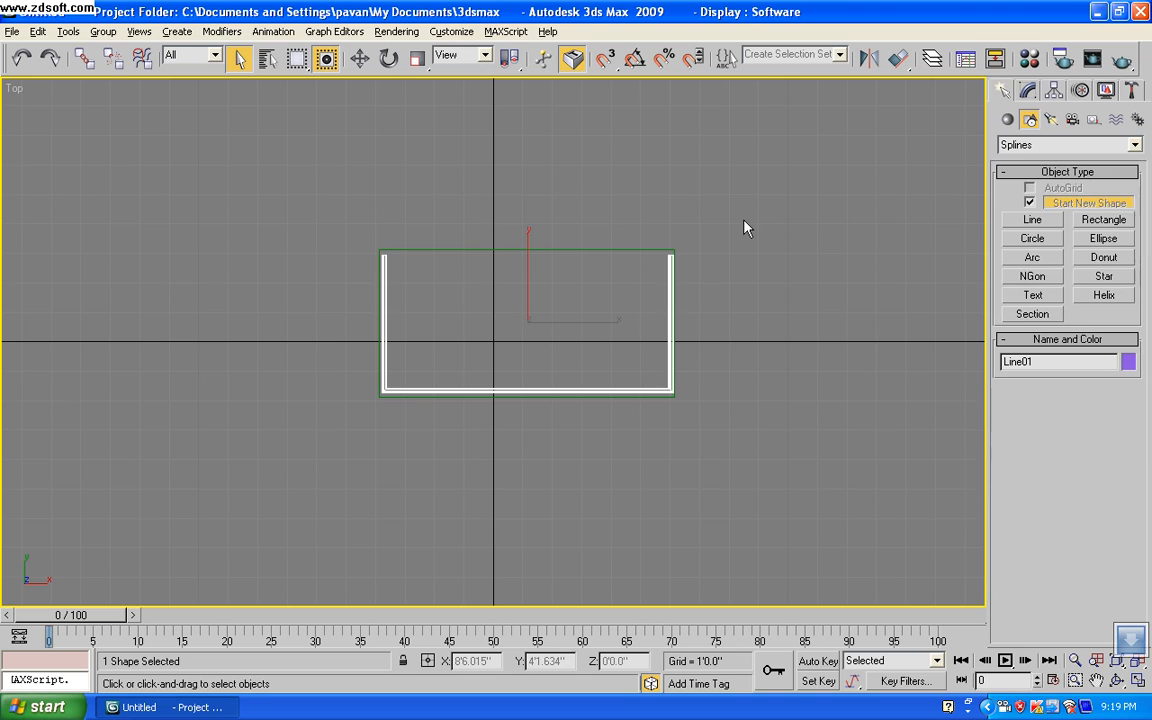
Restore the four-viewport layout and switch the Perspective view to wireframe display
{"action": "key", "text": "alt+w"}
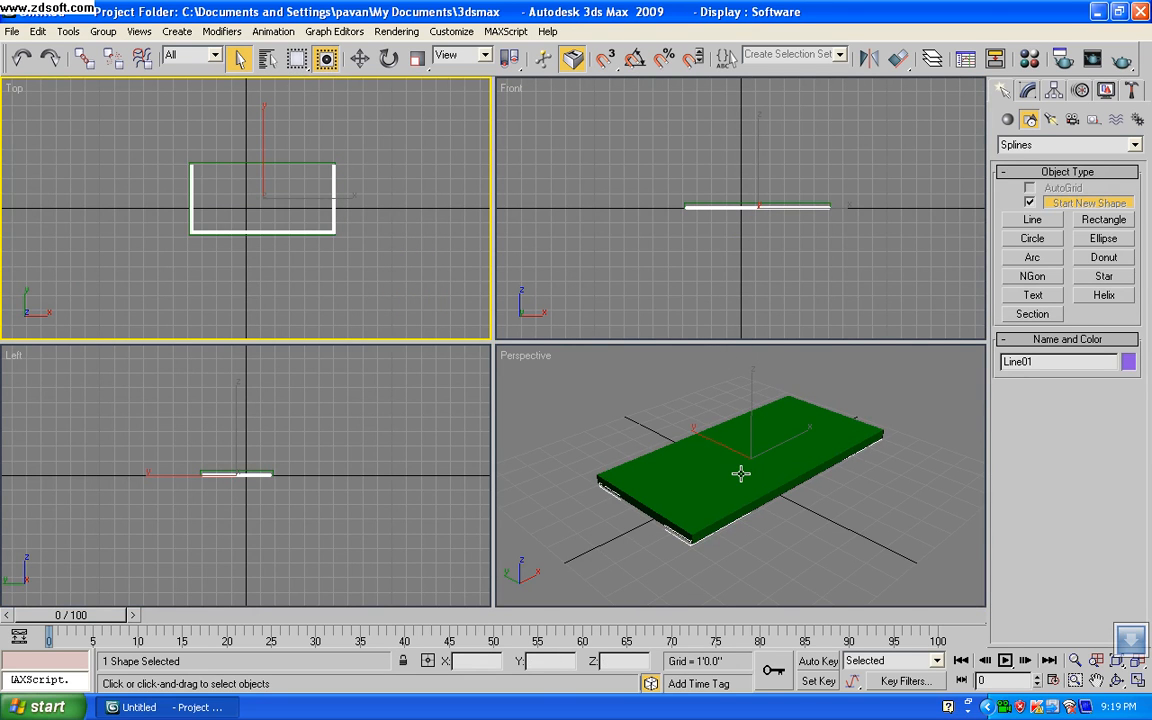
{"action": "right_click", "coordinate": [710, 390]}
{"action": "key", "text": "F3"}
{"action": "key", "text": "F3"}
{"action": "key", "text": "F3"}
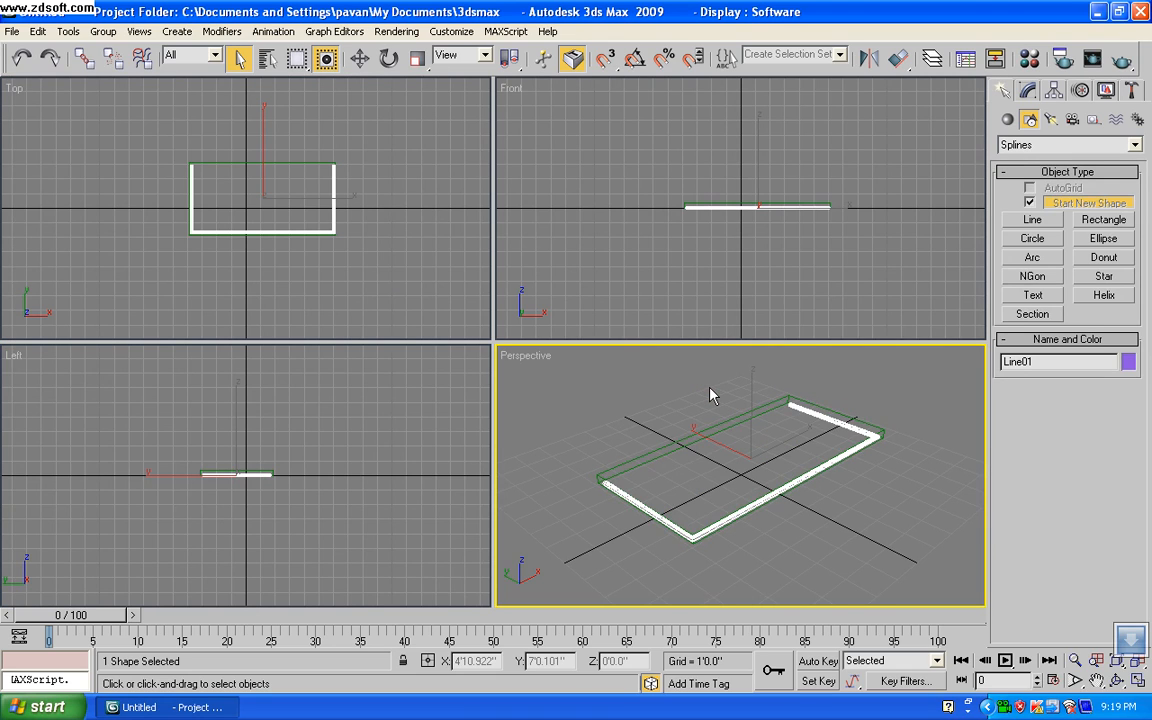
Move the three-sided rail straight up in the Front view, to about 3'1" above the ground plane
{"action": "left_click", "coordinate": [360, 58]}
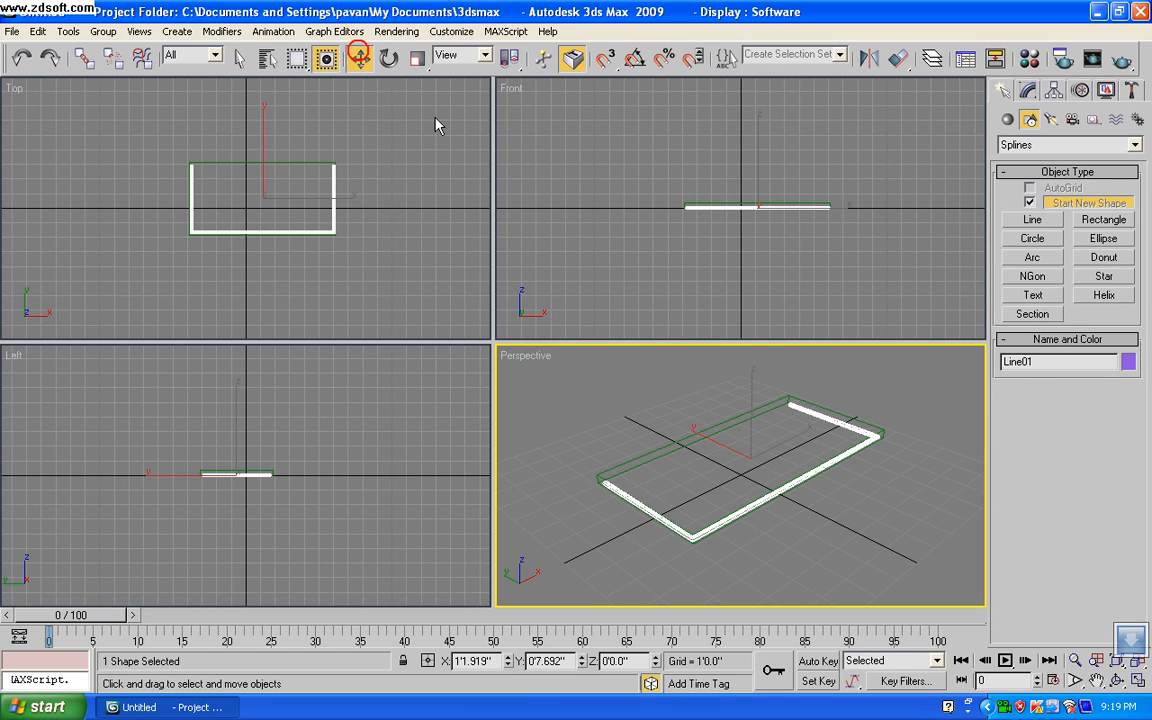
{"action": "left_click", "coordinate": [703, 207]}
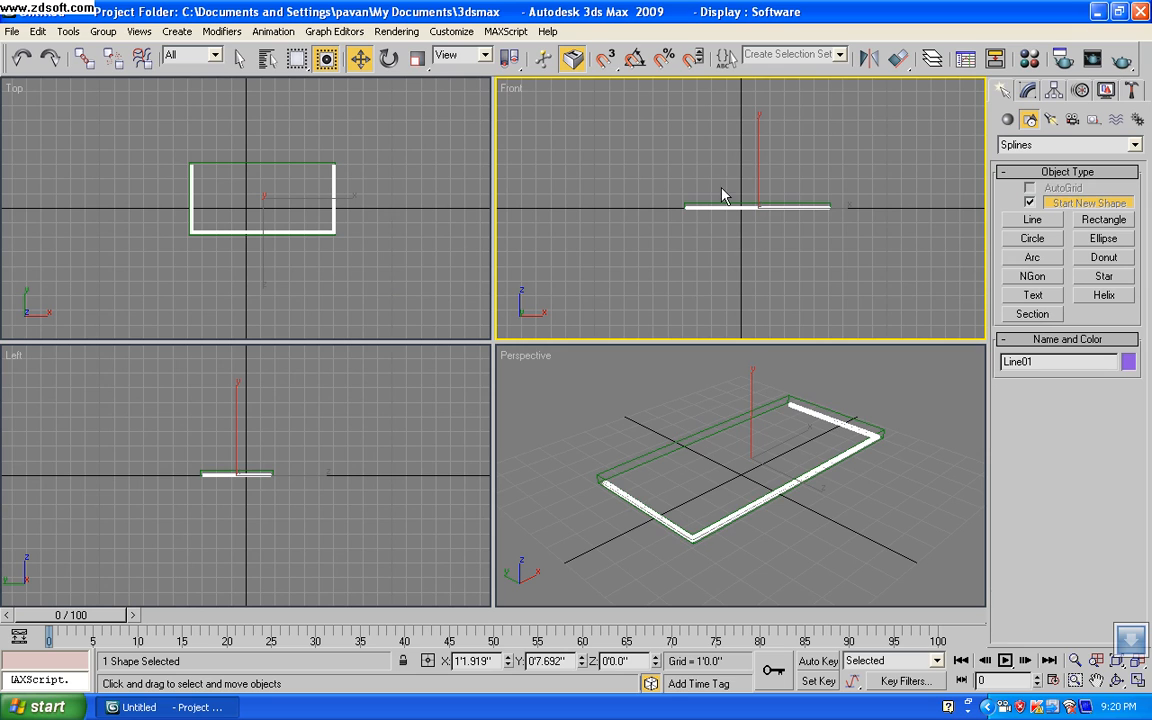
{"action": "left_click_drag", "start_coordinate": [729, 207], "coordinate": [730, 162]}
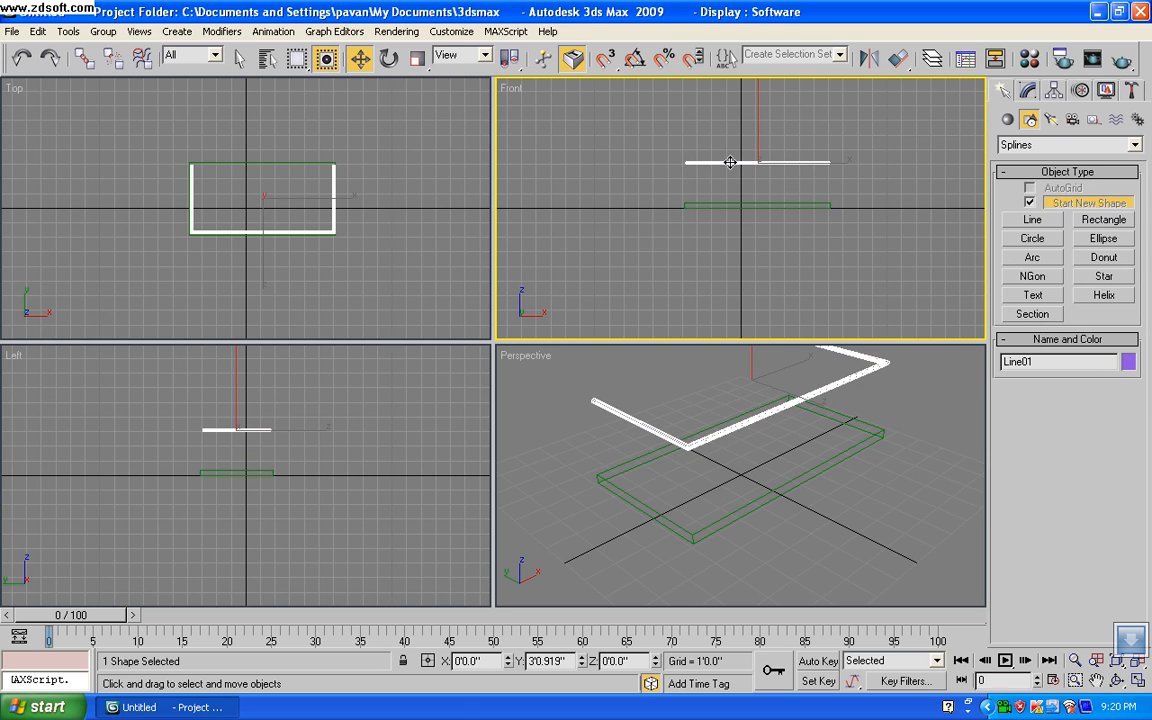
Clone the rail downward in the Front view as one independent copy, placed at a height of about 2'5"
{"action": "left_click", "coordinate": [1029, 91]}
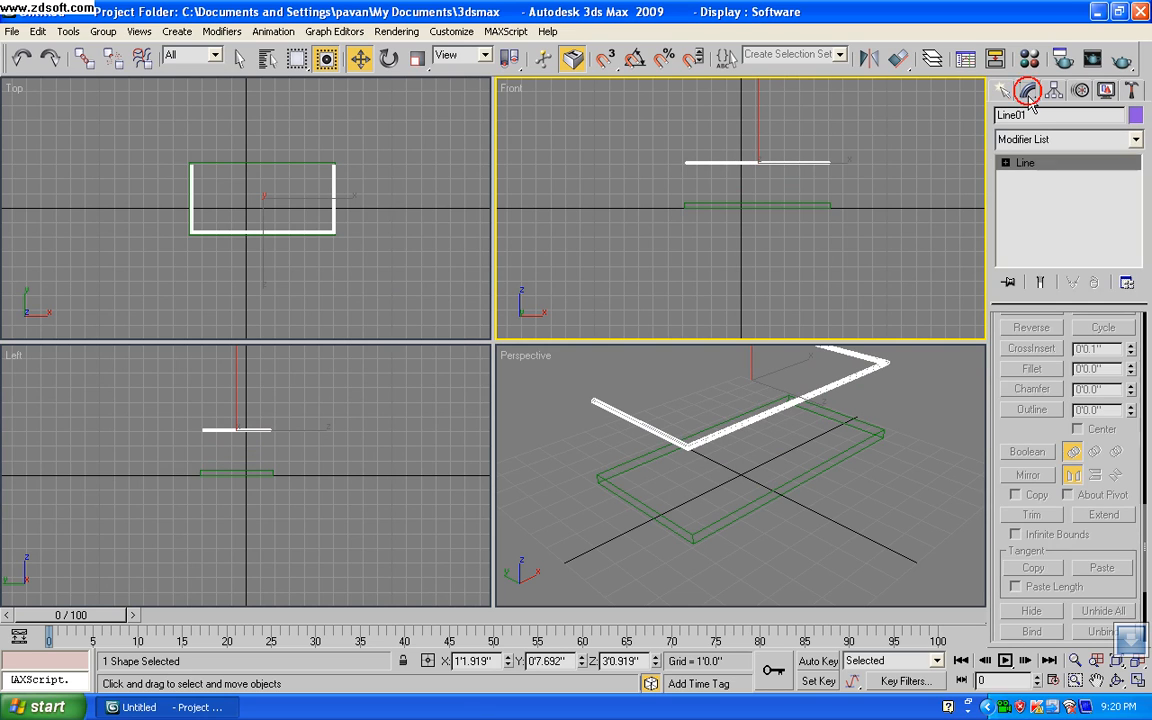
{"action": "left_click", "coordinate": [1005, 91]}
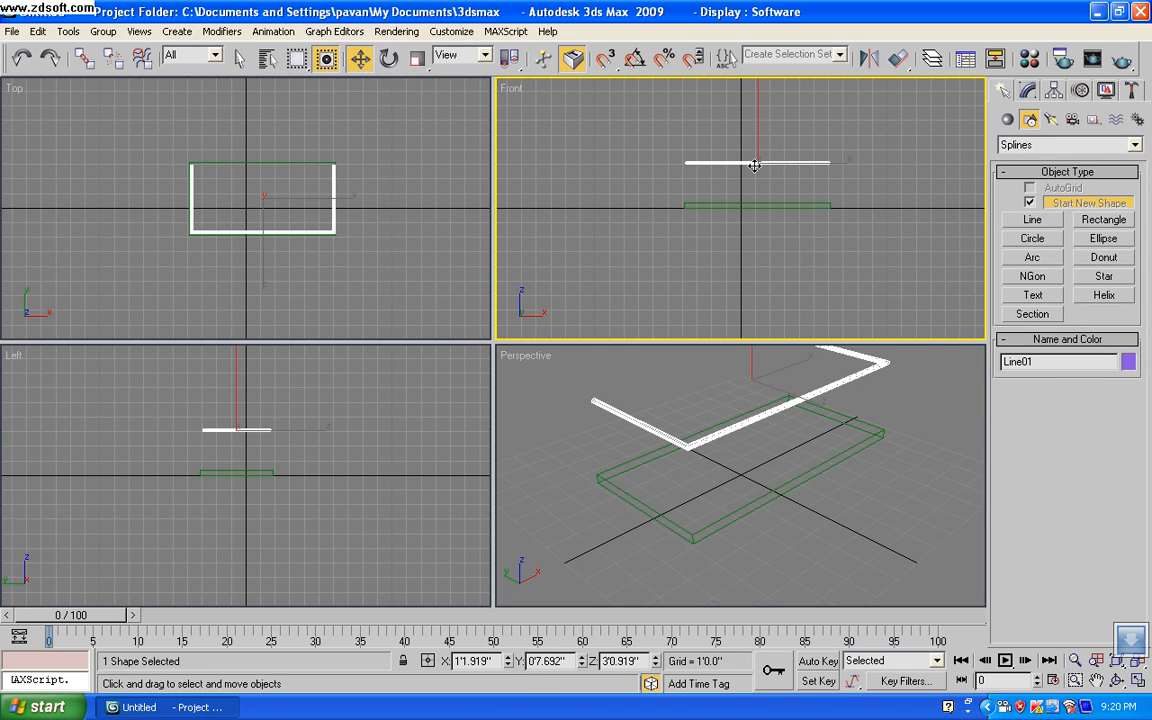
{"action": "left_click_drag", "start_coordinate": [753, 165], "coordinate": [757, 178], "text": "shift"}
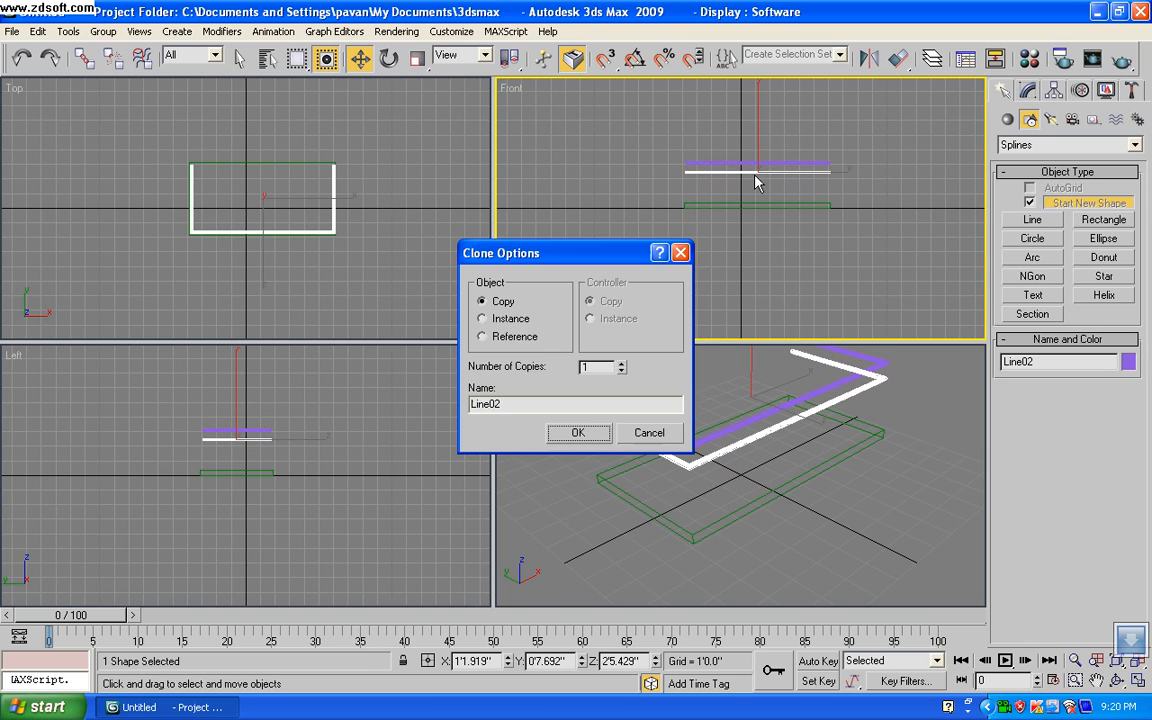
{"action": "left_click", "coordinate": [576, 435]}
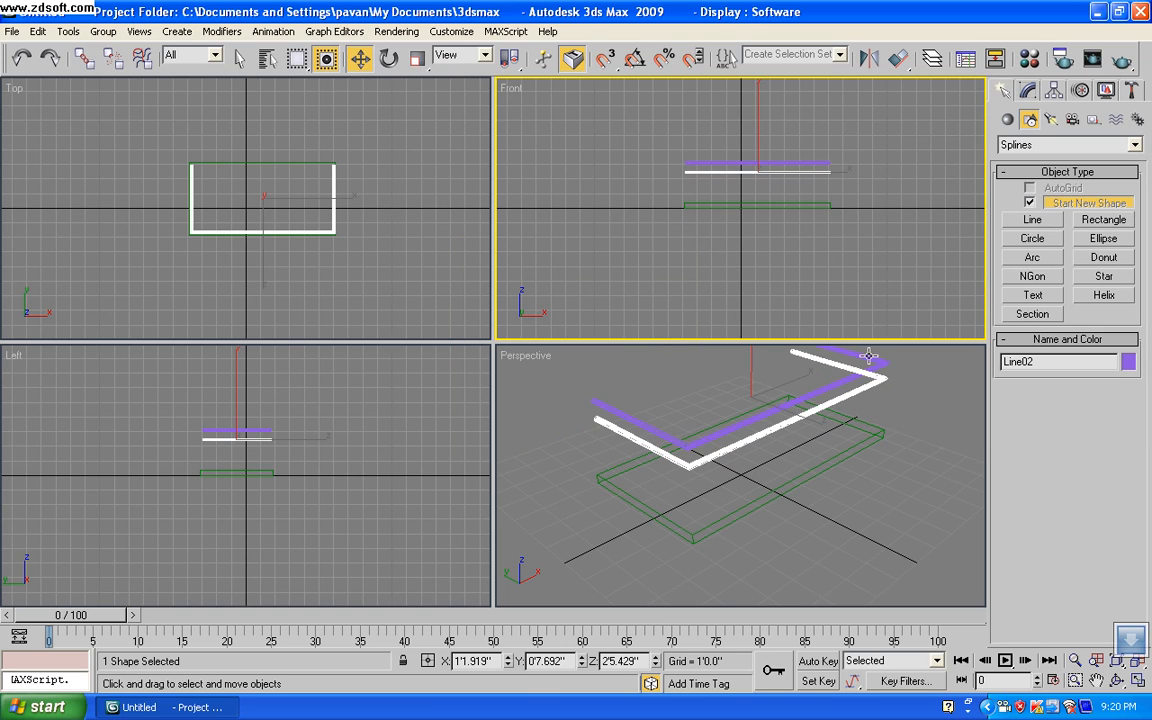
Set the radial thickness of the lower three-sided rail to 1.5"
{"action": "left_click", "coordinate": [1029, 90]}
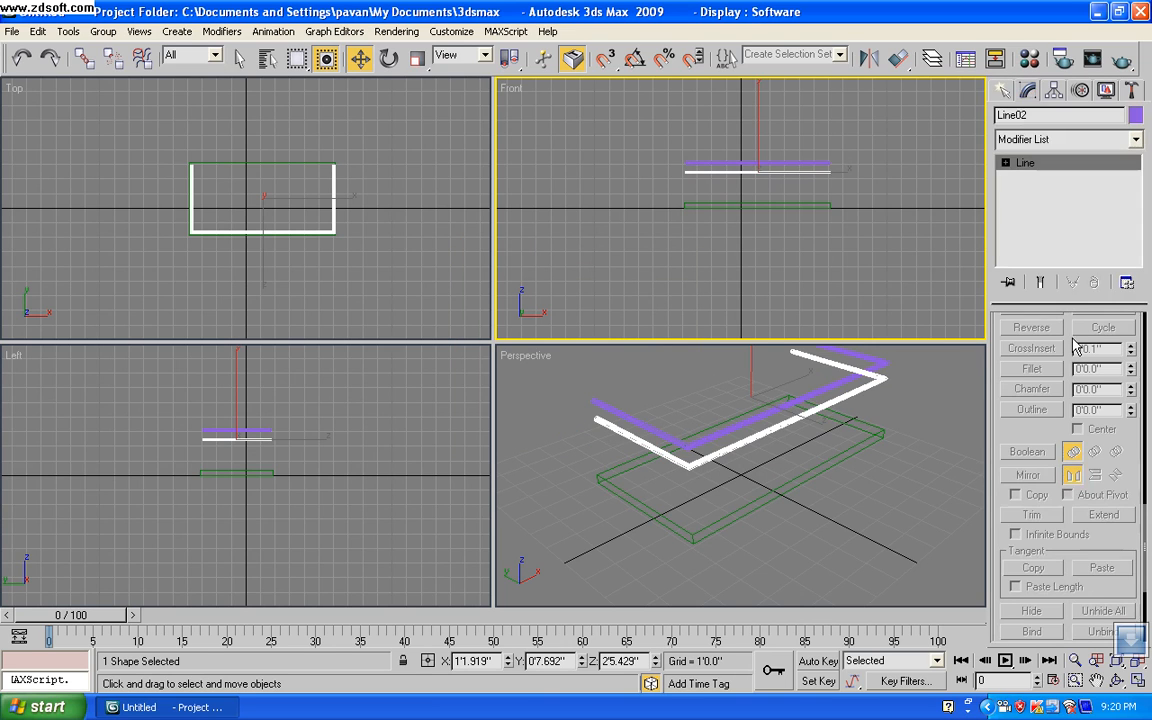
{"action": "left_click_drag", "start_coordinate": [996, 375], "coordinate": [1017, 714]}
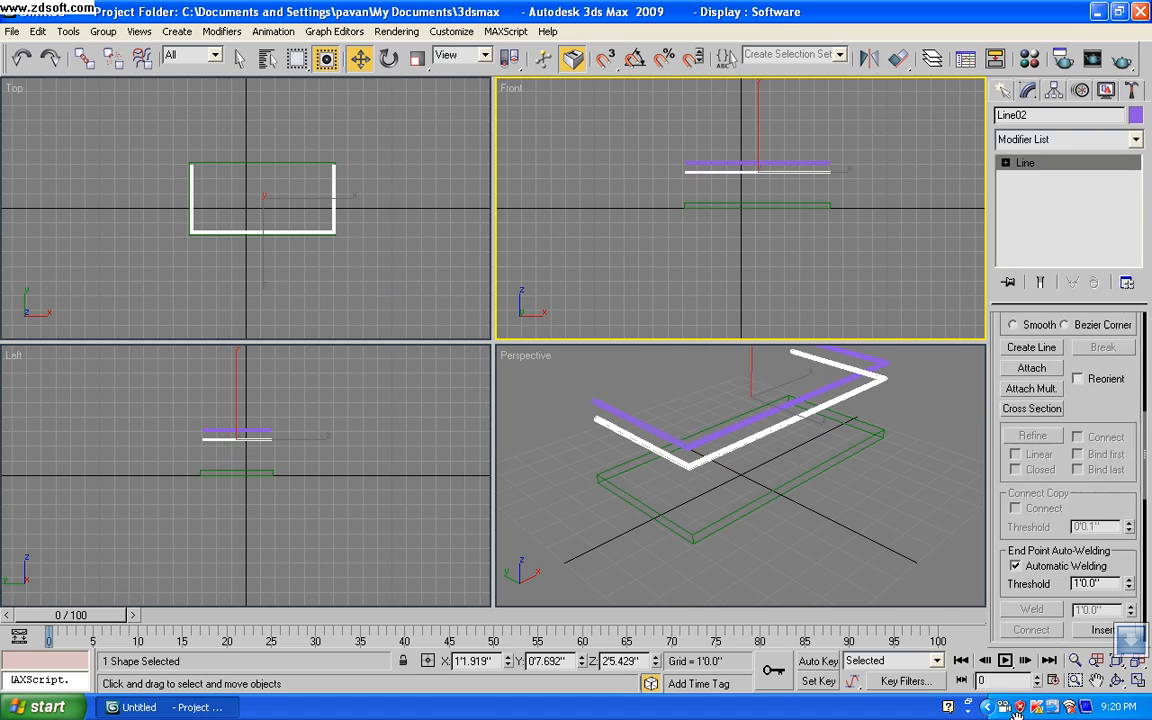
{"action": "scroll", "coordinate": [1083, 535], "scroll_direction": "up", "scroll_amount": 5}
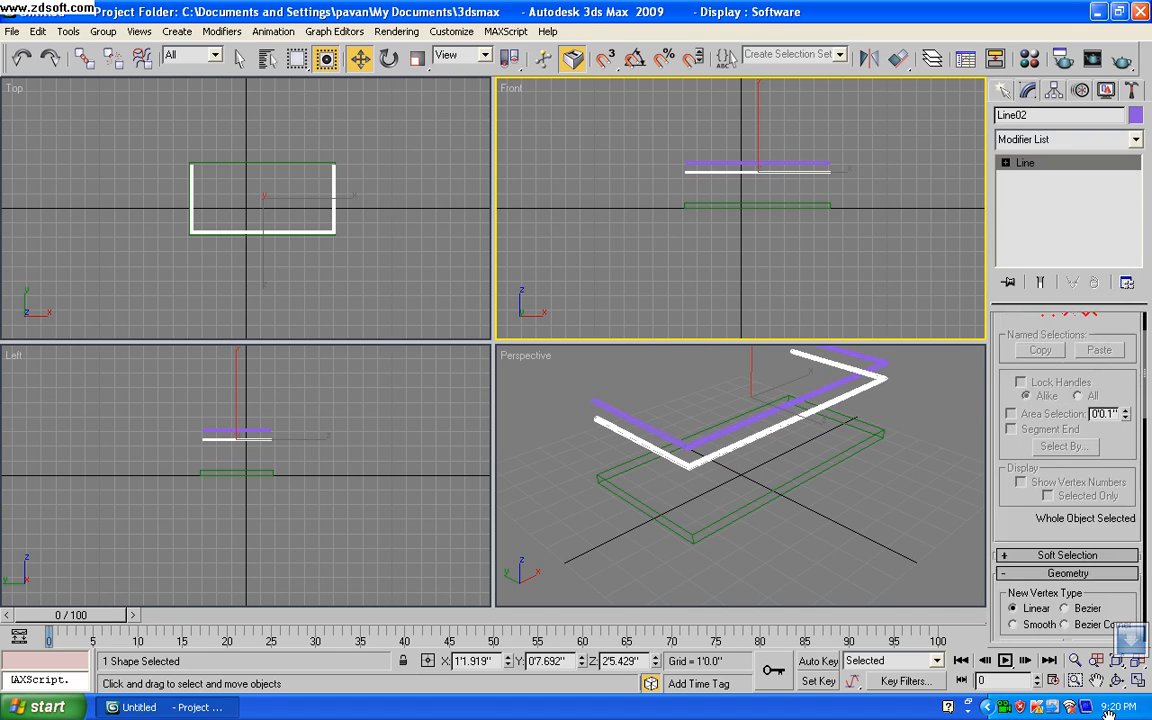
{"action": "scroll", "coordinate": [1075, 450], "scroll_direction": "up", "scroll_amount": 3}
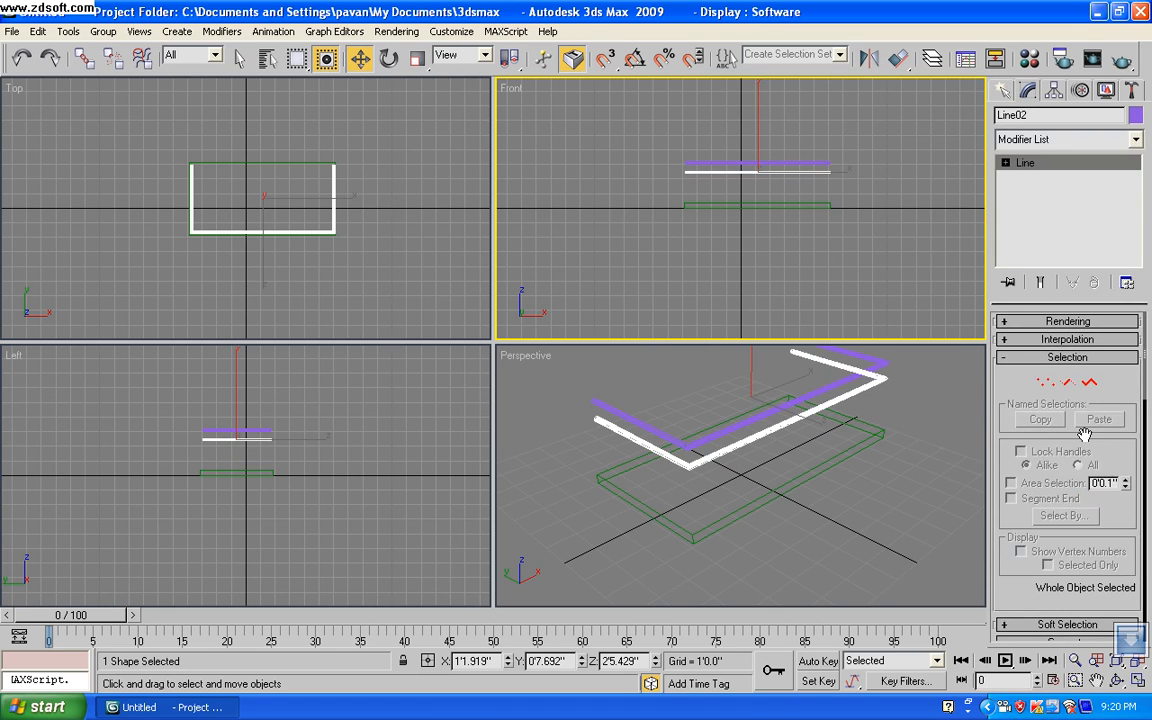
{"action": "left_click", "coordinate": [1004, 321]}
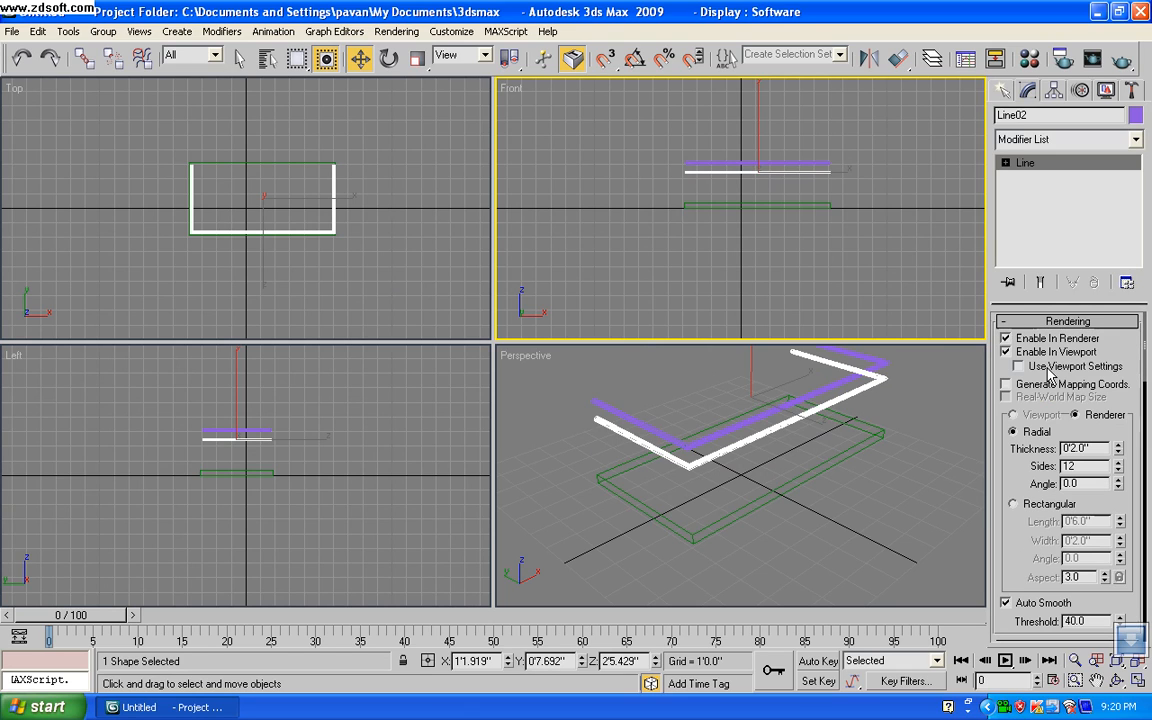
{"action": "left_click", "coordinate": [1100, 448]}
{"action": "type", "text": "1.5"}
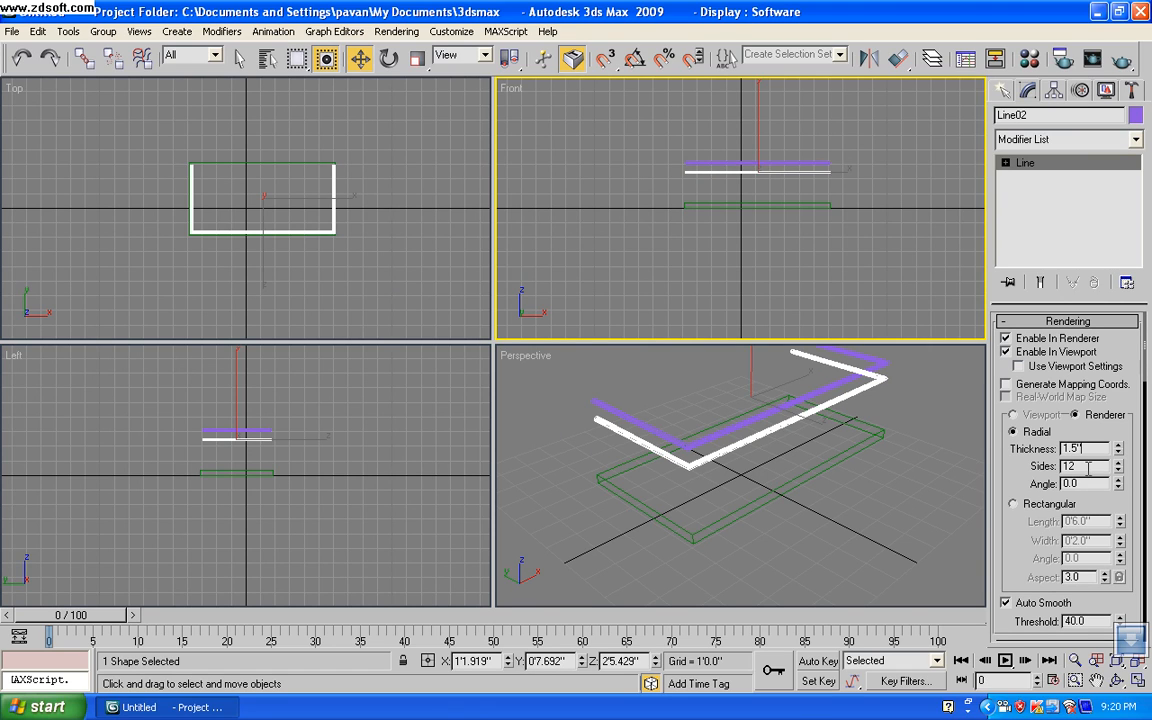
{"action": "left_click", "coordinate": [1088, 466]}
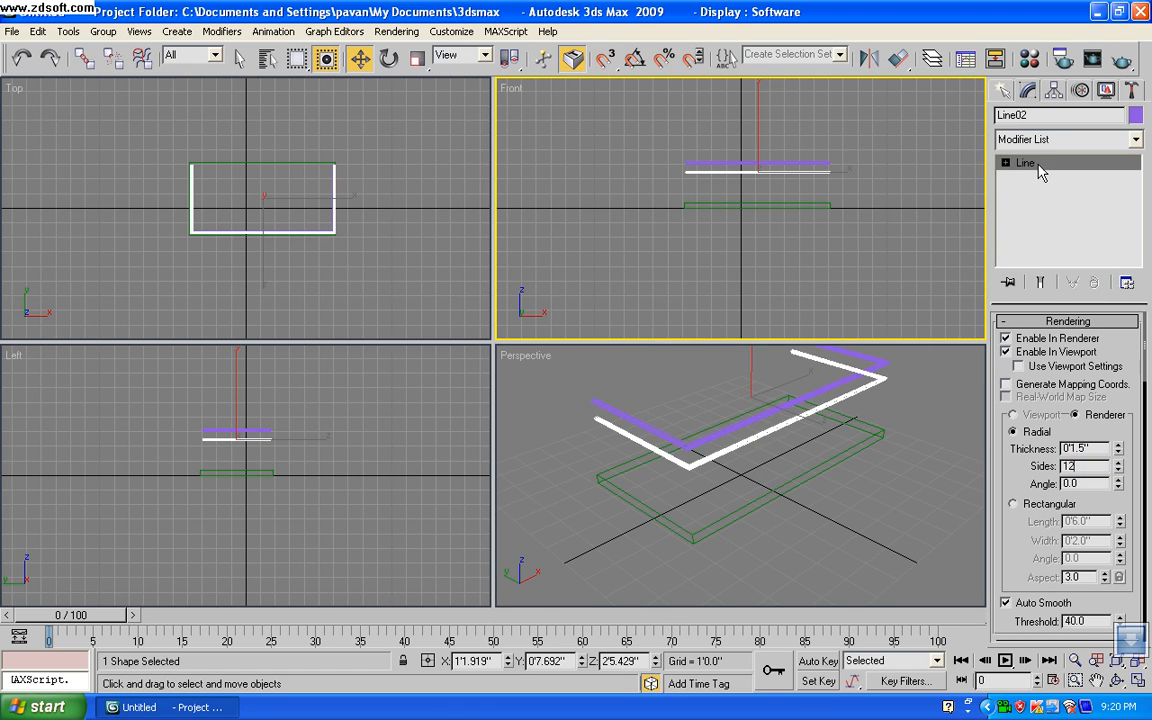
Select the lower rail's whole three-sided spline at the Spline sub-object level
{"action": "left_click", "coordinate": [1005, 162]}
{"action": "left_click", "coordinate": [1036, 205]}
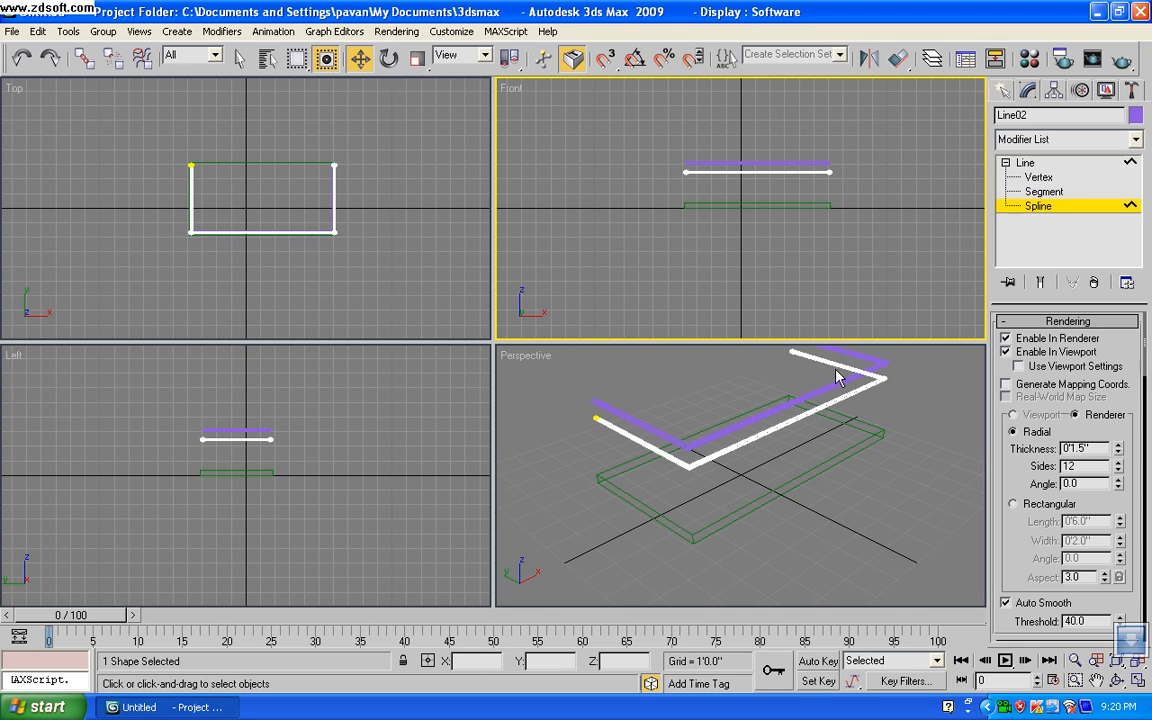
{"action": "left_click", "coordinate": [804, 409]}
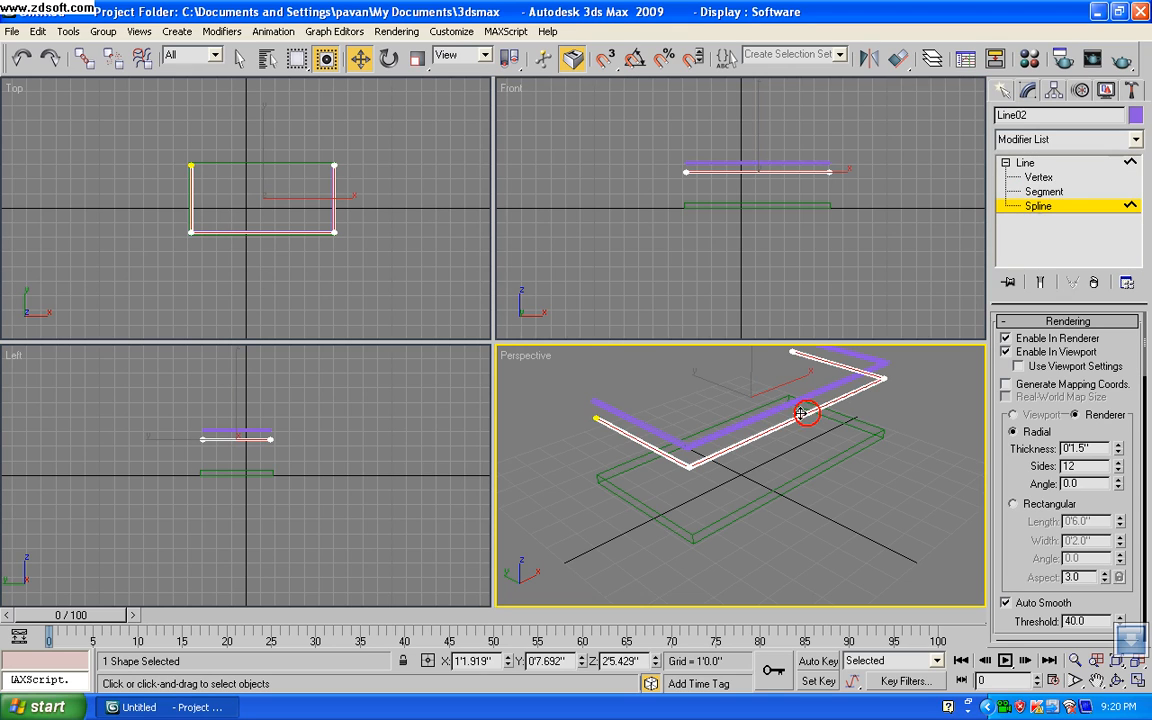
Try to copy the selected spline downward in the Front view, and undo the copies
{"action": "left_click", "coordinate": [741, 172]}
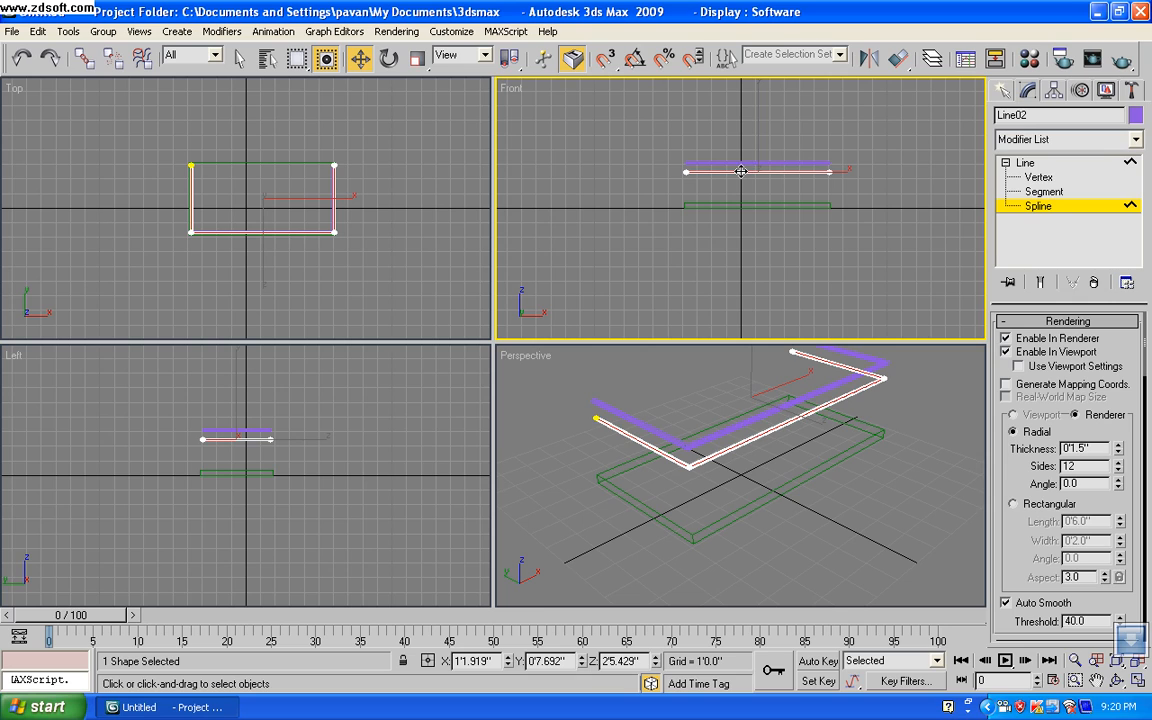
{"action": "key", "text": "F7"}
{"action": "left_click_drag", "start_coordinate": [741, 172], "coordinate": [745, 185], "text": "shift"}
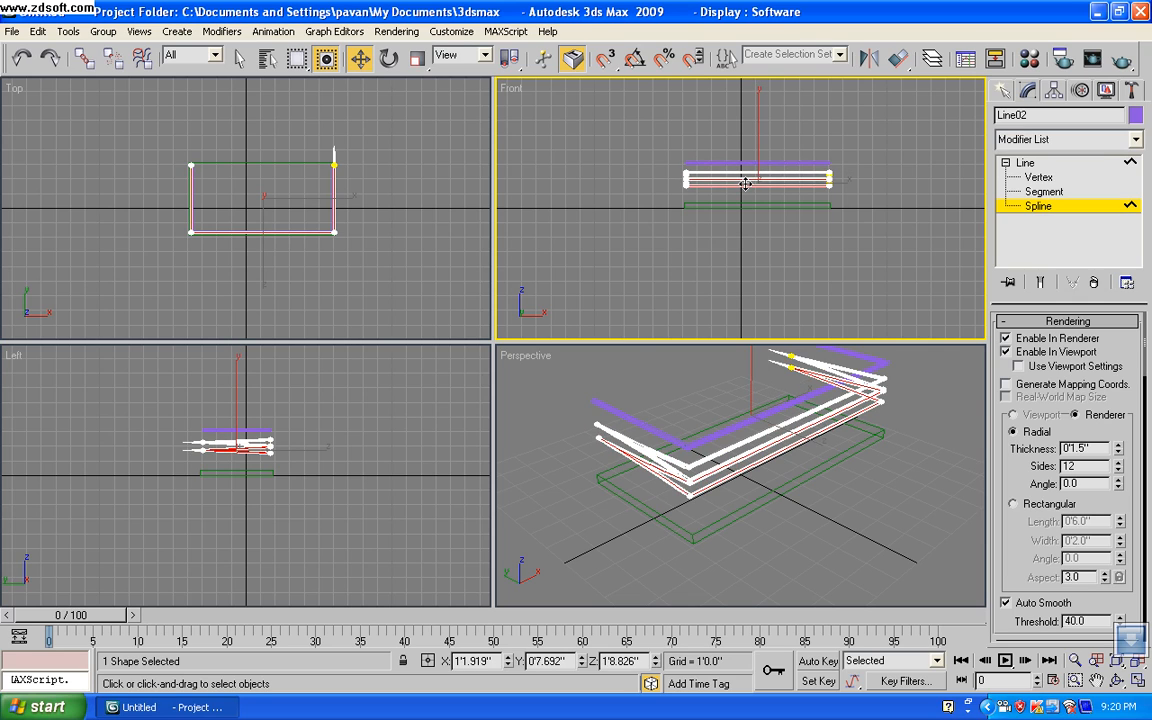
{"action": "key", "text": "ctrl+z"}
{"action": "key", "text": "ctrl+z"}
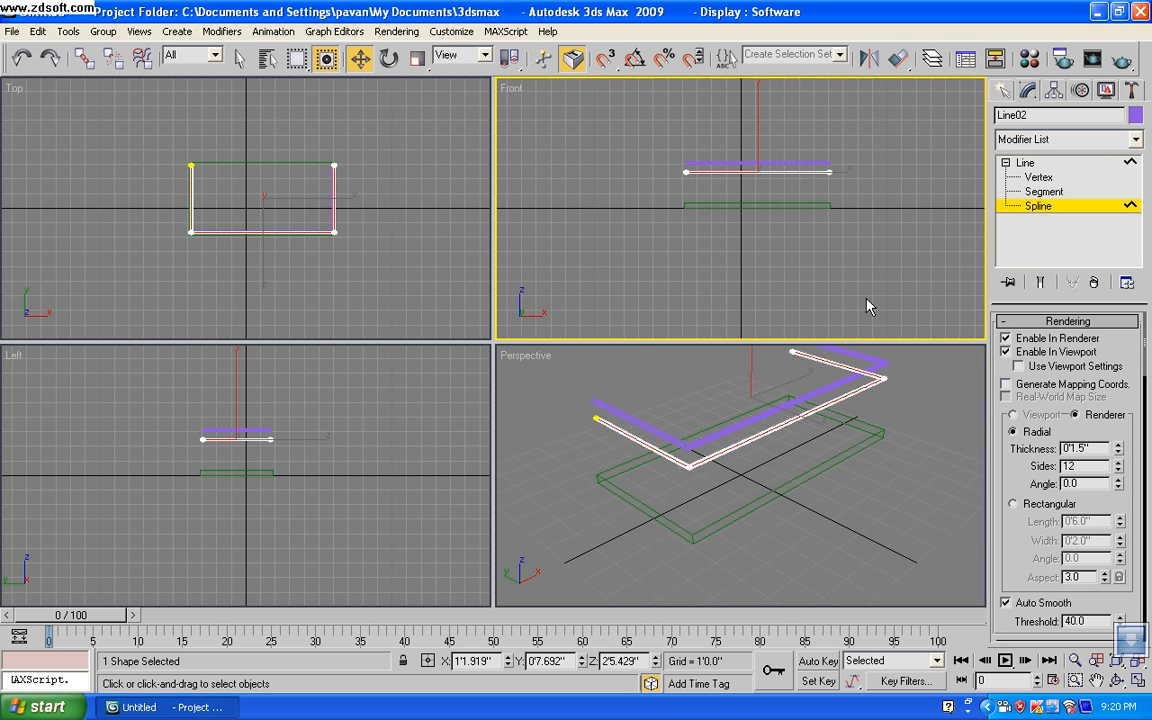
Turn off automatic welding and copy the spline downward three times in the Front view, with the lowest copy at a height of about 9.3"
{"action": "left_click_drag", "start_coordinate": [1018, 440], "coordinate": [1018, 224]}
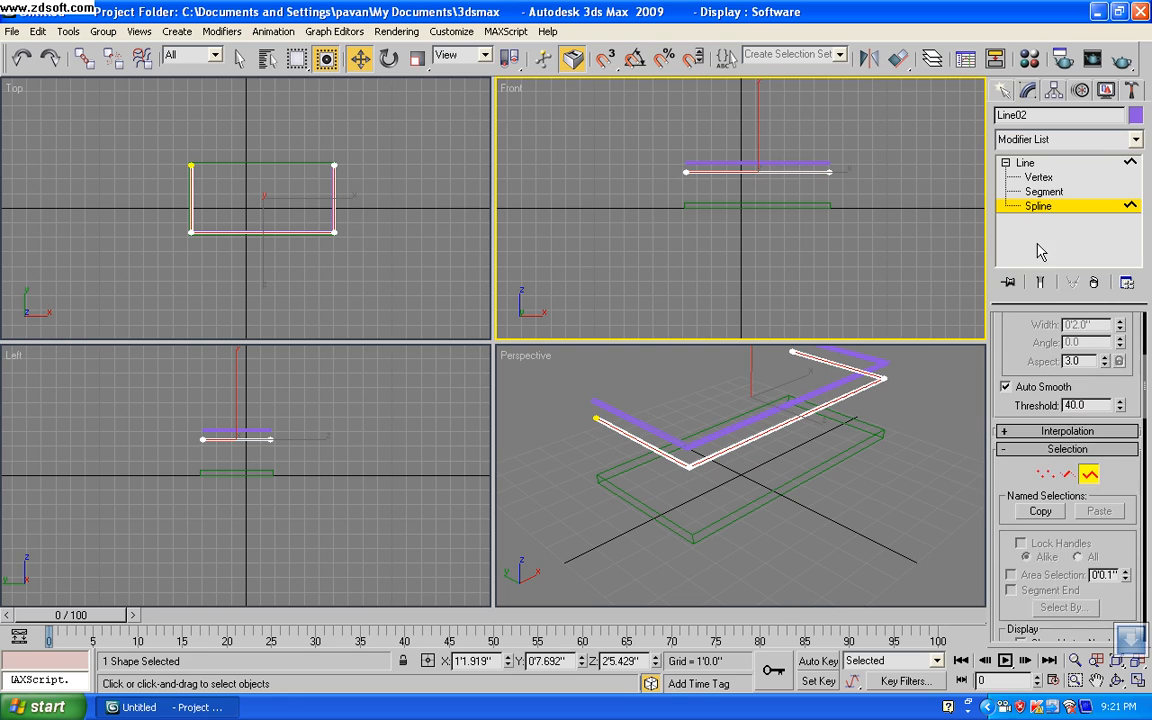
{"action": "left_click_drag", "start_coordinate": [1018, 575], "coordinate": [1010, 233]}
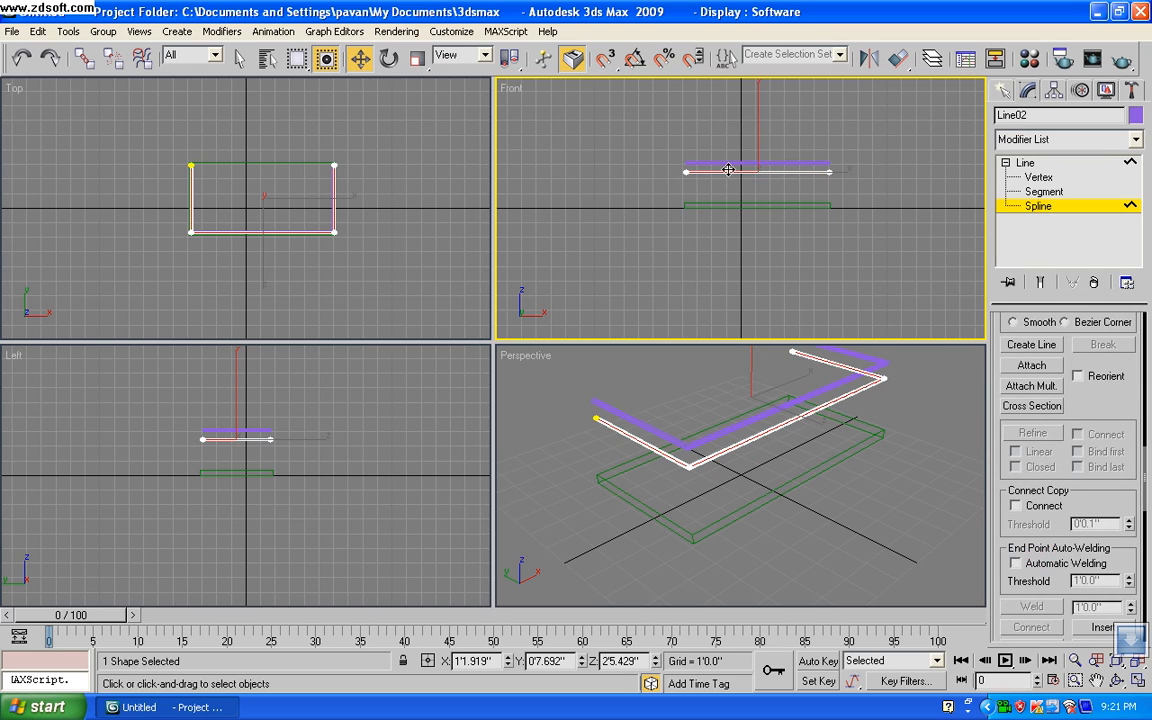
{"action": "left_click_drag", "start_coordinate": [728, 169], "coordinate": [732, 194], "text": "shift"}
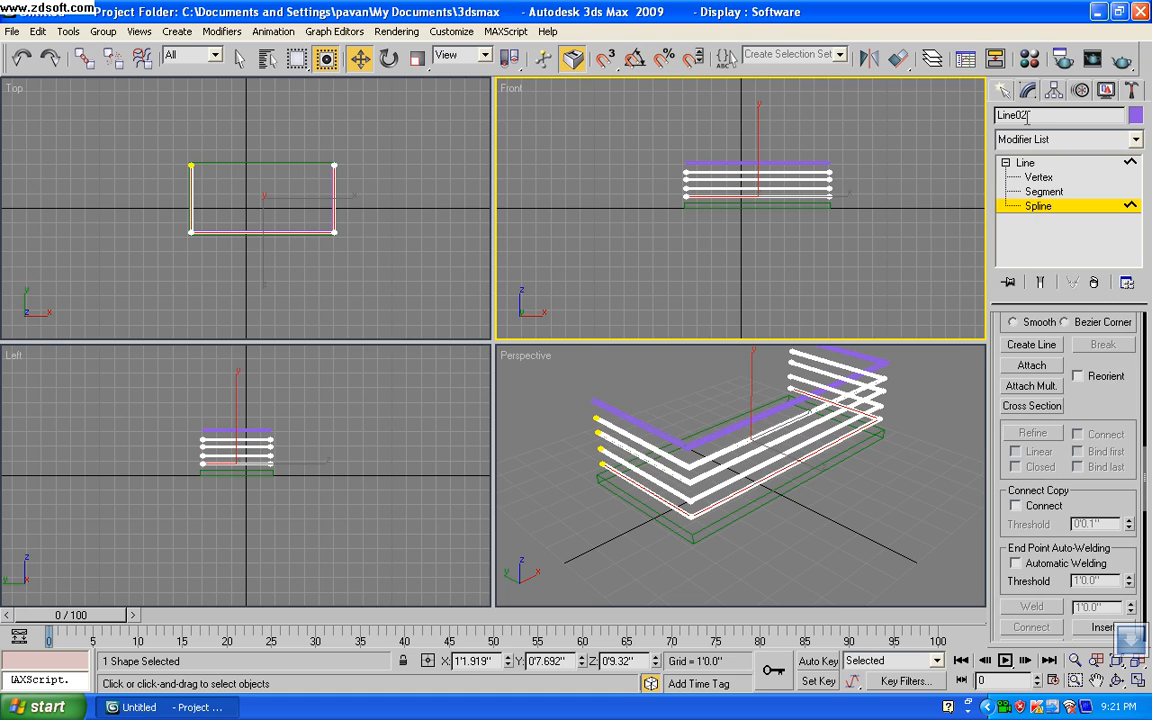
{"action": "left_click", "coordinate": [1005, 93]}
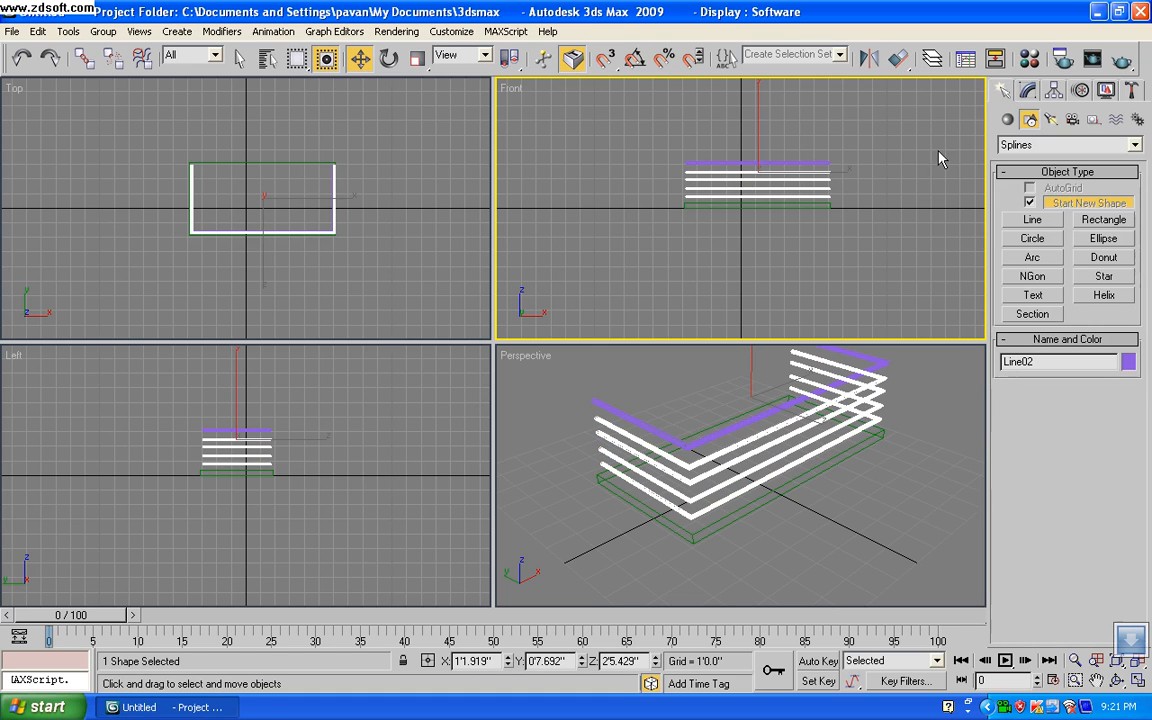
Switch the Perspective view to shaded display and set the object color of the lower rails to black
{"action": "right_click", "coordinate": [843, 544]}
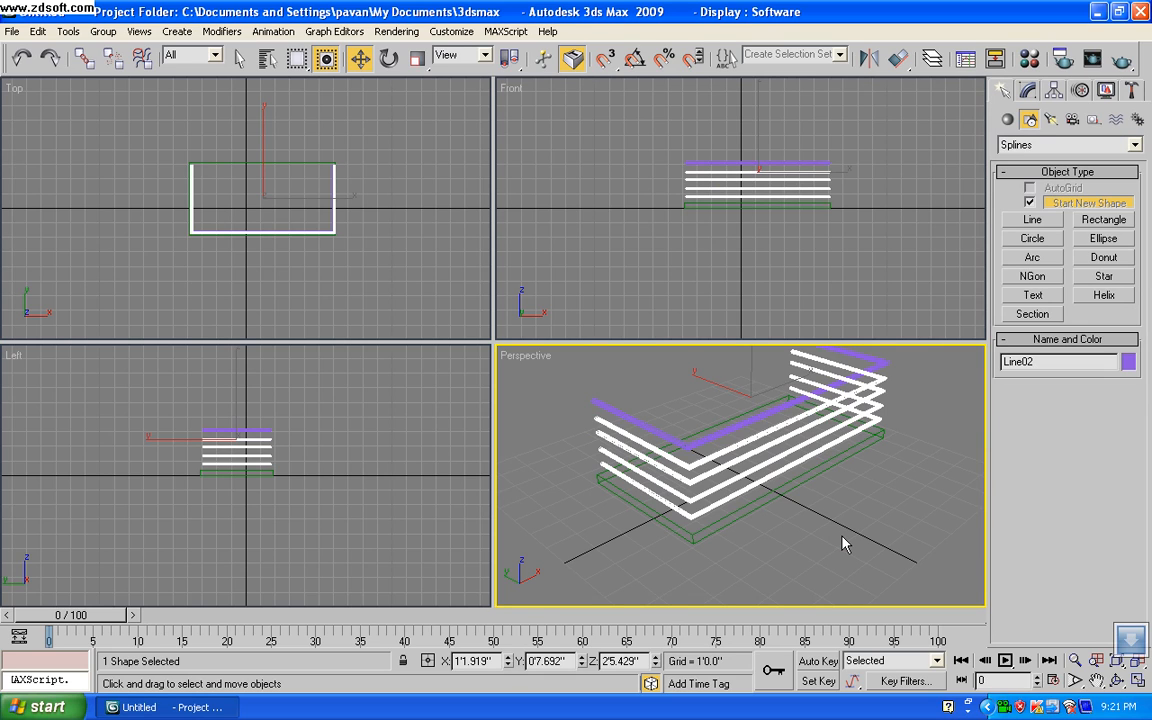
{"action": "key", "text": "F3"}
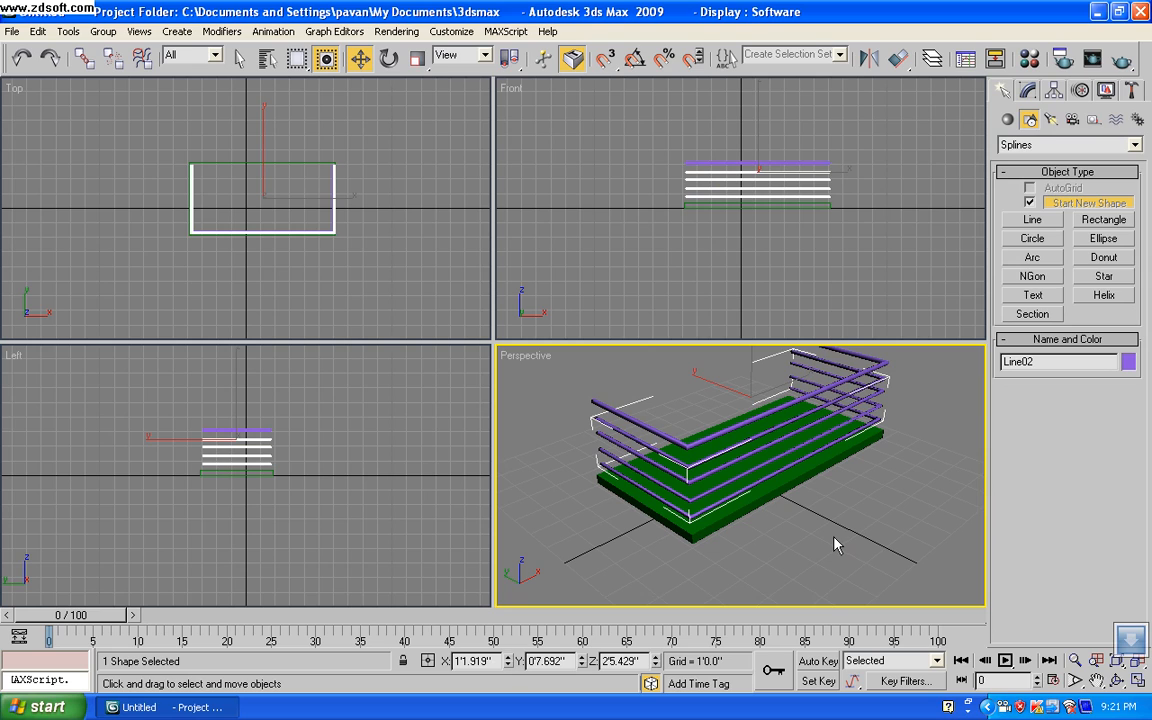
{"action": "left_click", "coordinate": [1130, 365]}
{"action": "left_click", "coordinate": [713, 396]}
{"action": "left_click", "coordinate": [686, 458]}
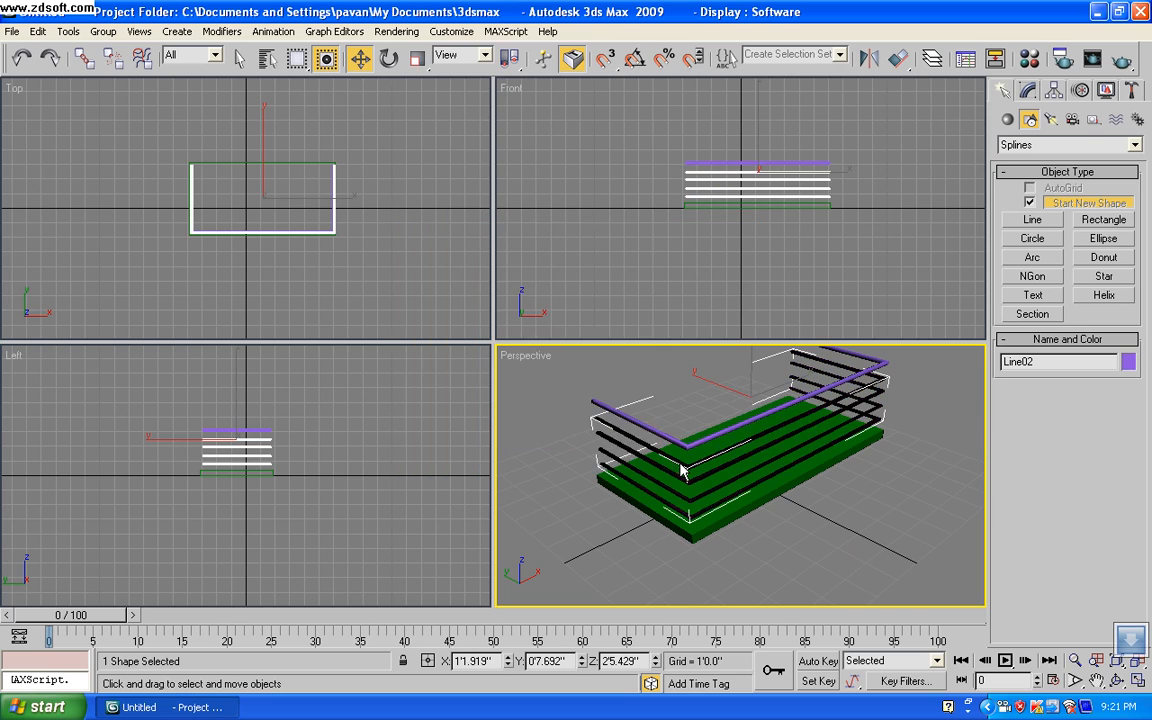
Set the object color of the topmost rail to black
{"action": "left_click", "coordinate": [873, 355]}
{"action": "left_click", "coordinate": [1128, 362]}
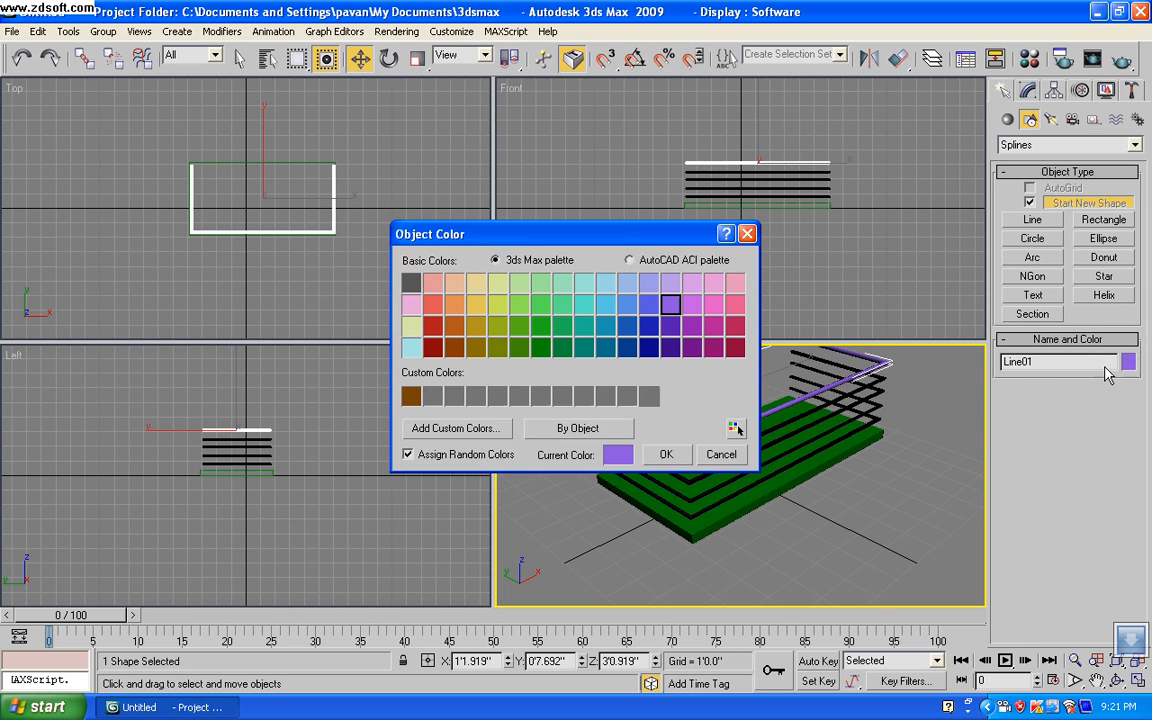
{"action": "left_click", "coordinate": [713, 396]}
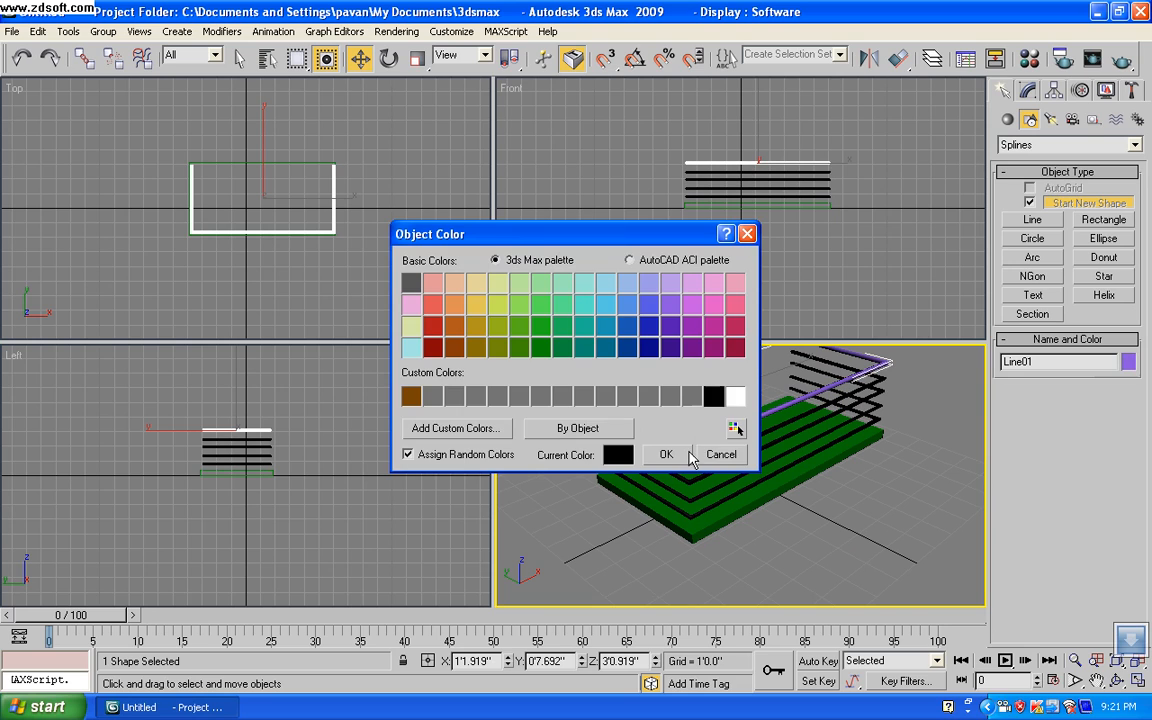
{"action": "left_click", "coordinate": [680, 455]}
Set the slab's object color to white and deselect it
{"action": "left_click", "coordinate": [787, 478]}
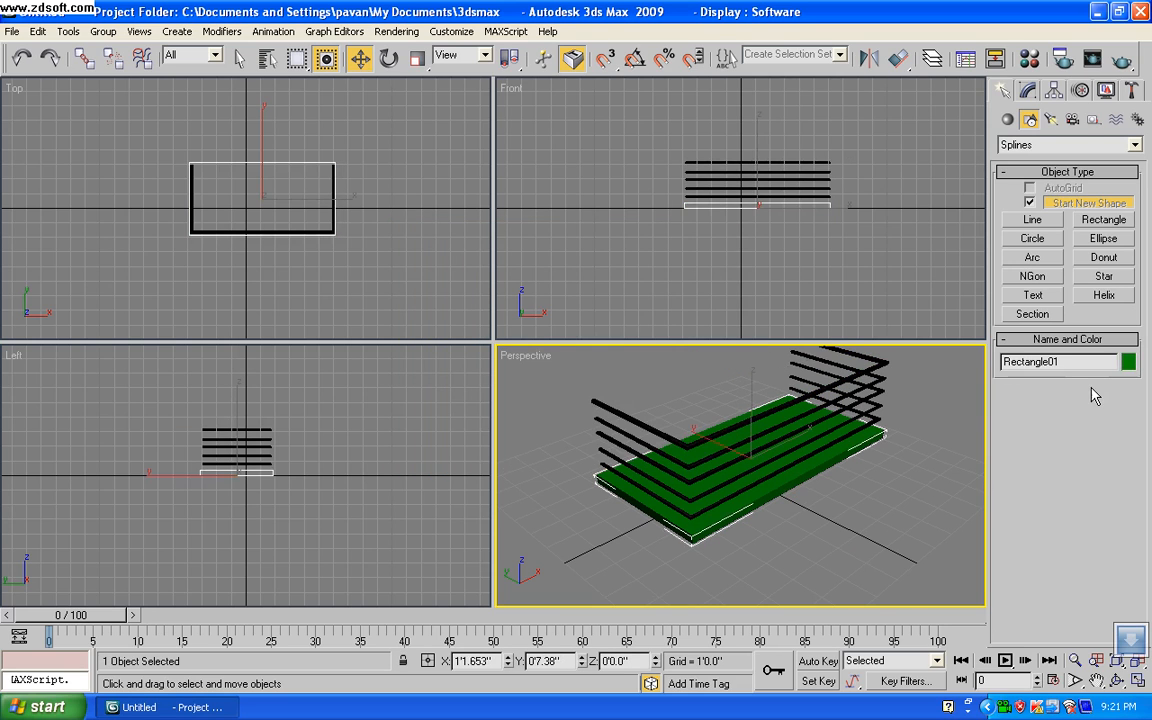
{"action": "left_click", "coordinate": [1128, 362]}
{"action": "left_click", "coordinate": [735, 396]}
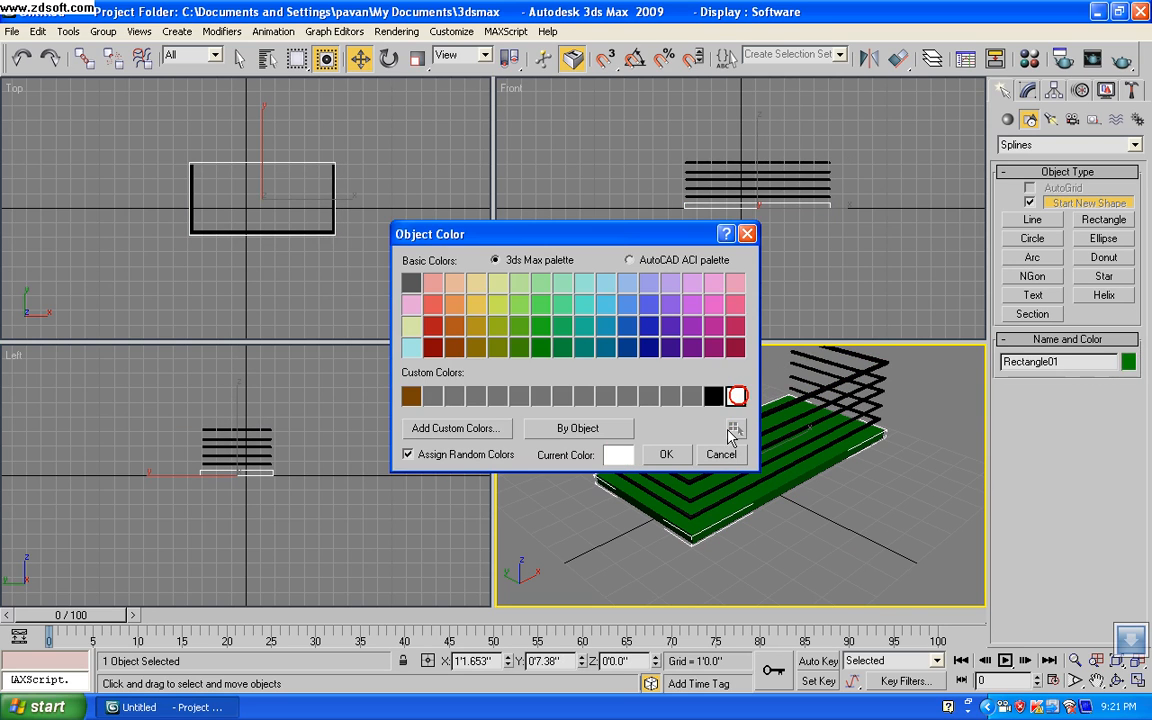
{"action": "left_click", "coordinate": [666, 455]}
{"action": "left_click", "coordinate": [851, 499]}
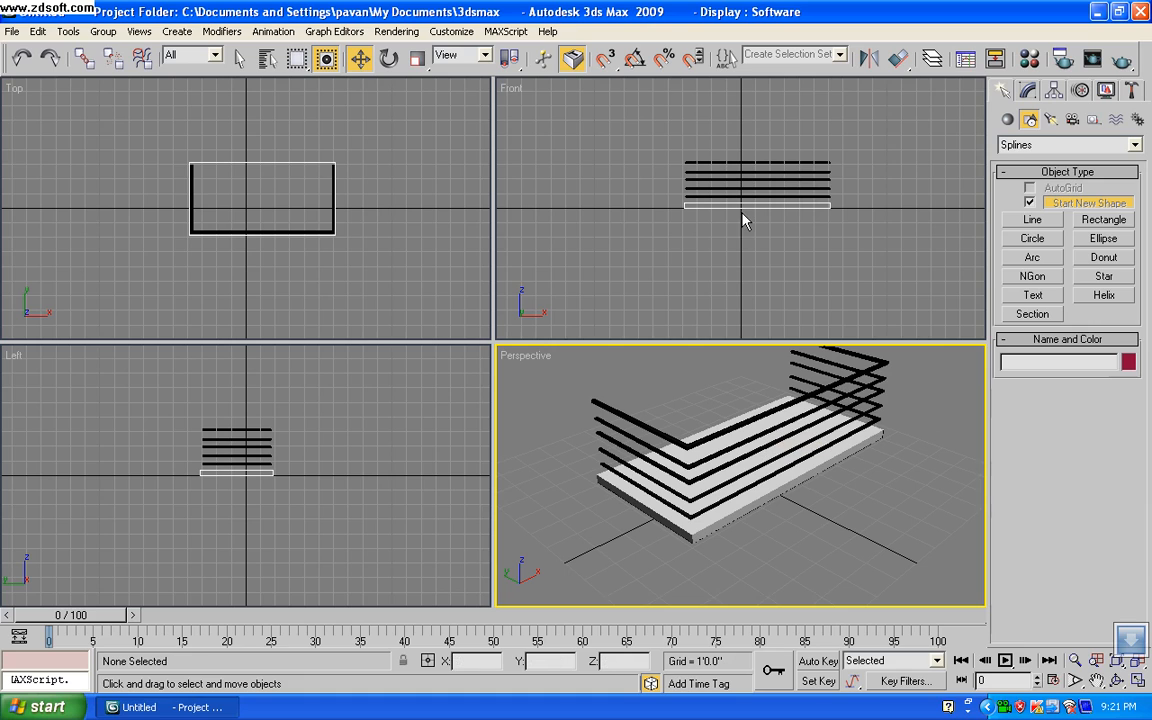
Draw a straight vertical post line in the maximized Front view, from the top rail down to the slab, slightly right of the origin
{"action": "left_click", "coordinate": [730, 158]}
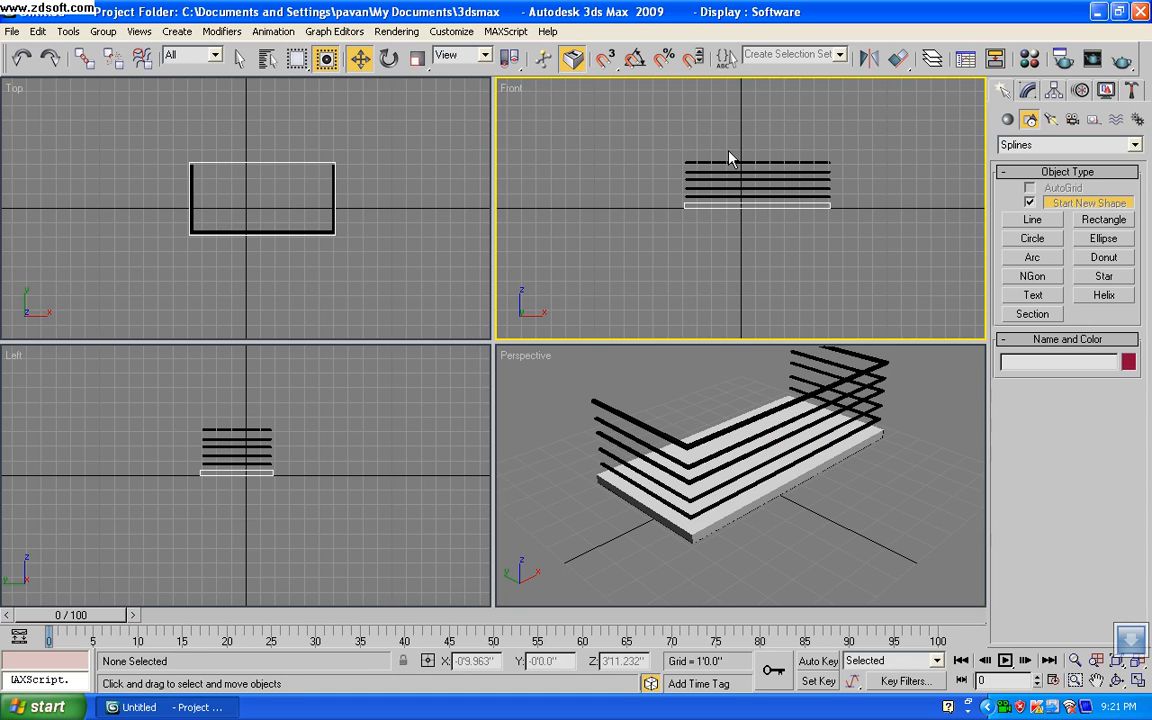
{"action": "key", "text": "alt+w"}
{"action": "left_click", "coordinate": [1010, 220]}
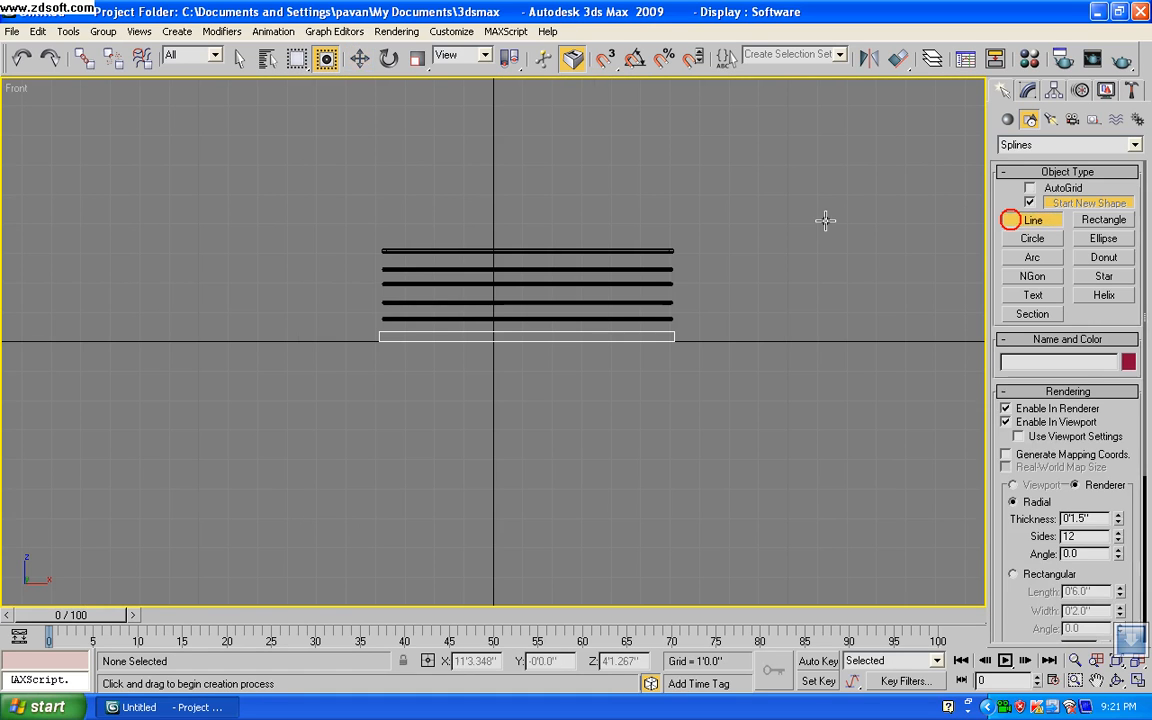
{"action": "left_click", "coordinate": [531, 251]}
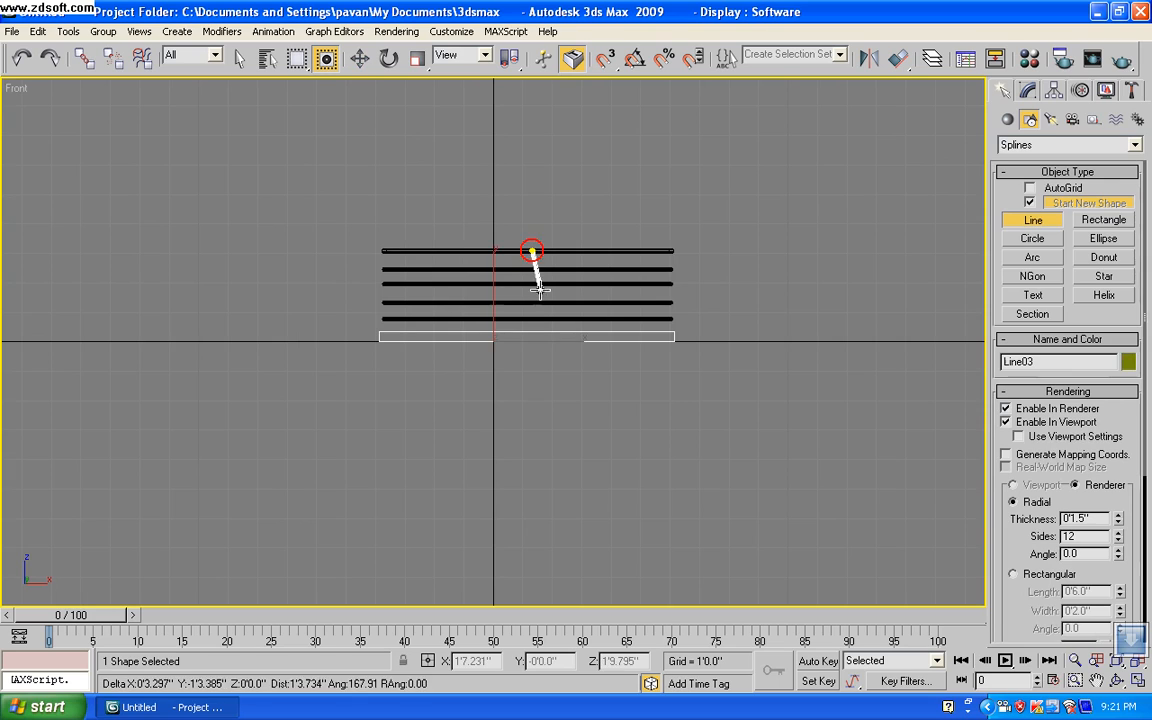
{"action": "left_click", "coordinate": [546, 332]}
{"action": "right_click", "coordinate": [656, 302]}
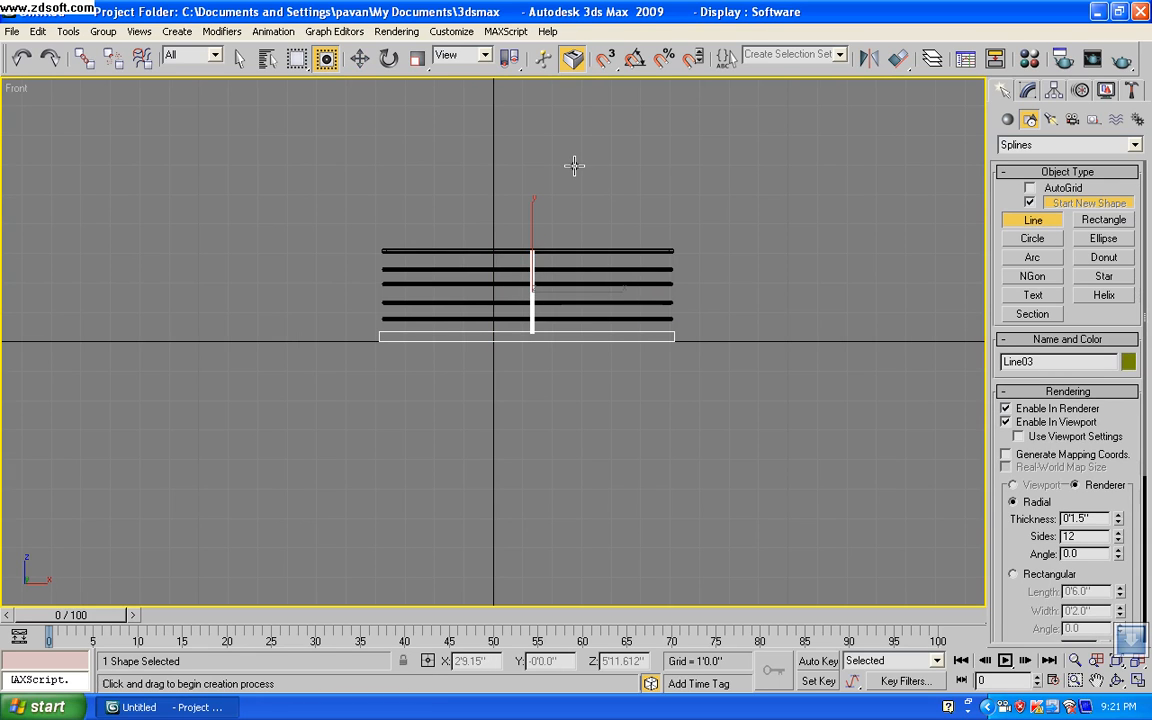
Move the post in the Top view onto the centre of the front rail, at a Y position of about -1'7.8", and return to the Front view
{"action": "key", "text": "t"}
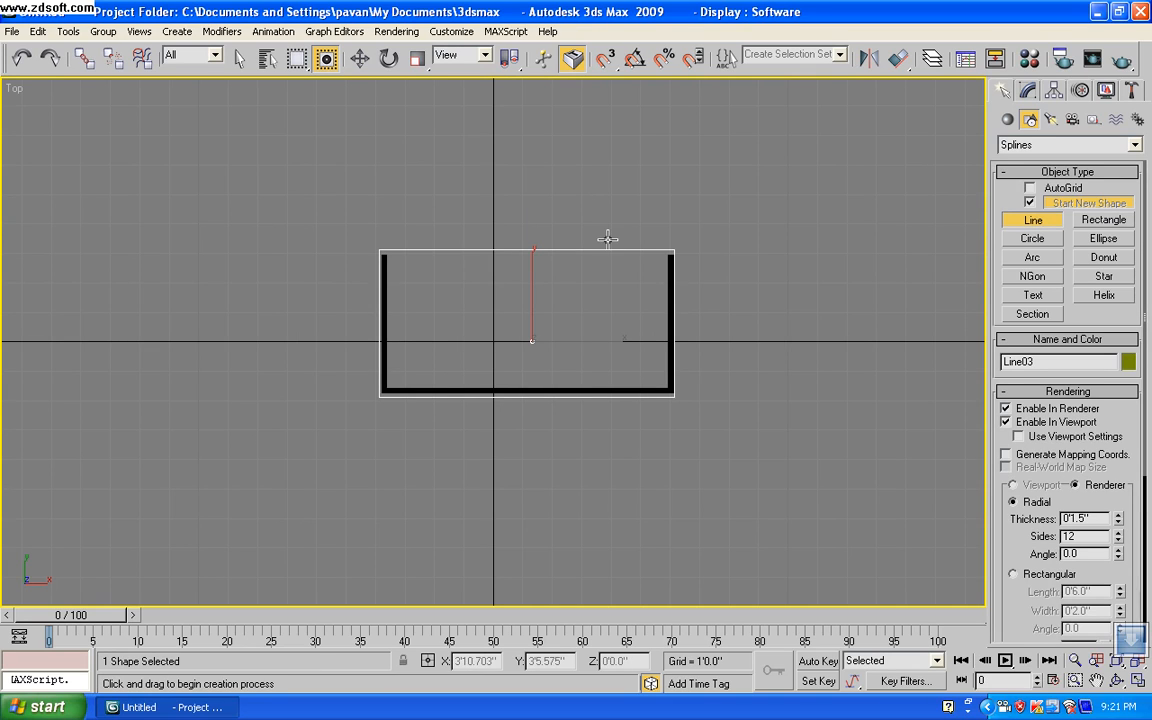
{"action": "left_click", "coordinate": [359, 58]}
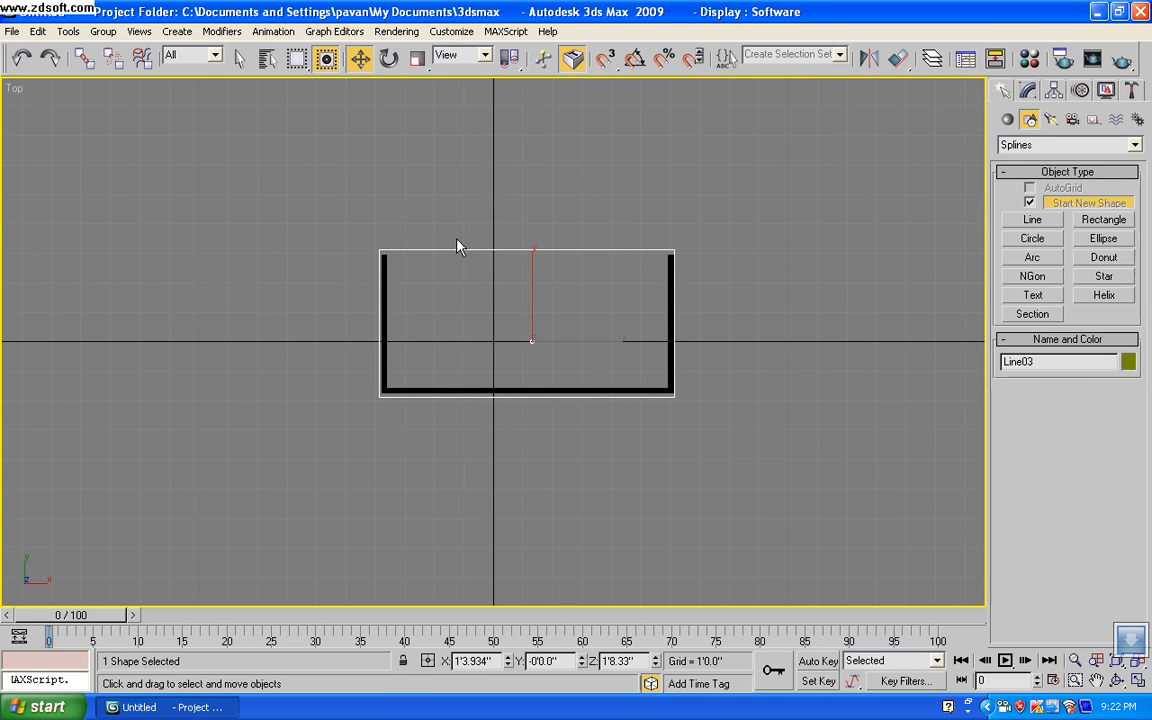
{"action": "left_click_drag", "start_coordinate": [530, 342], "coordinate": [554, 392]}
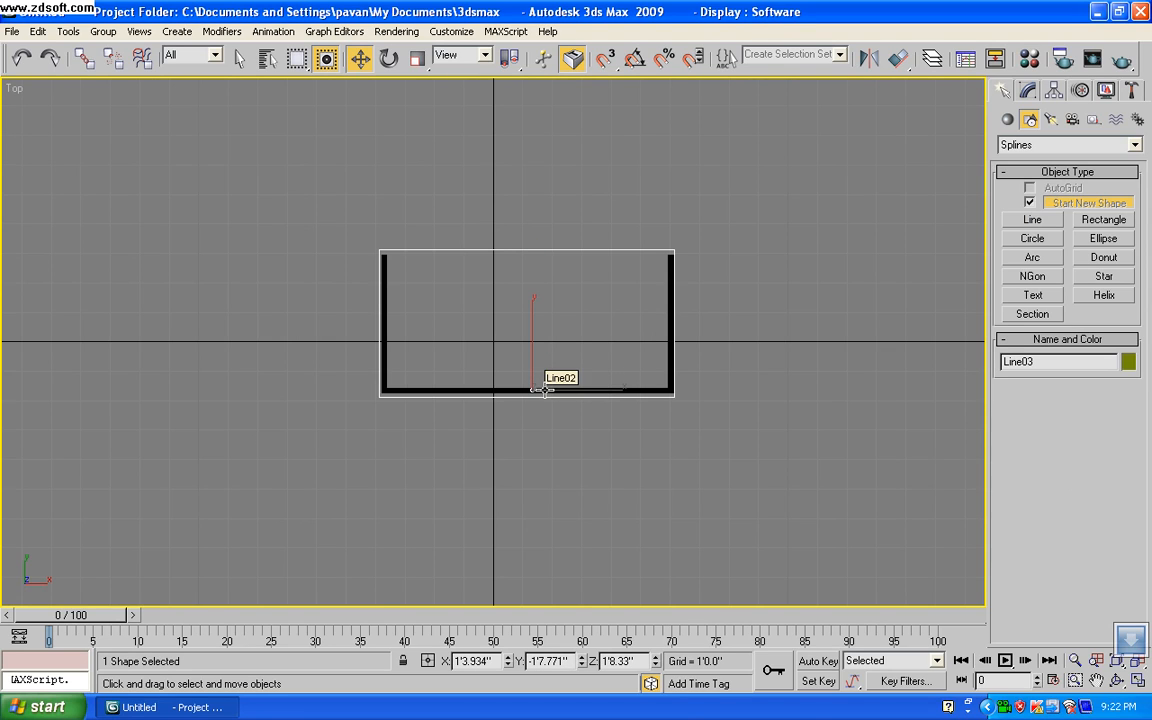
{"action": "scroll", "coordinate": [545, 390], "scroll_direction": "up", "scroll_amount": 5}
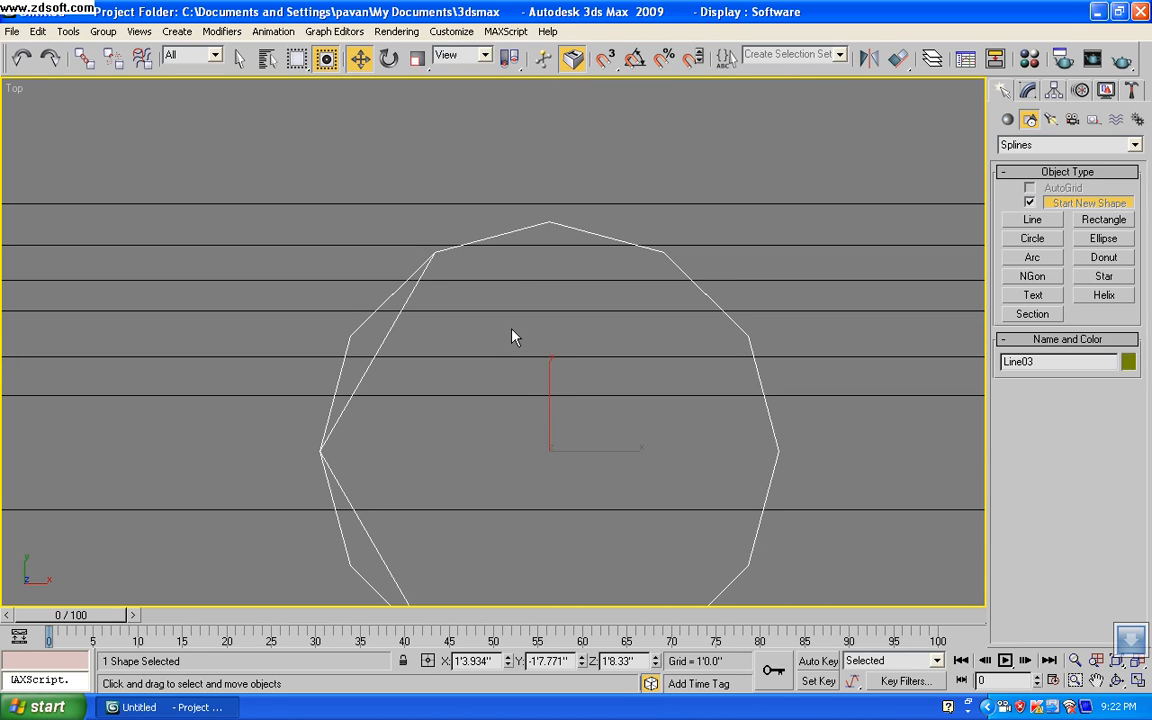
{"action": "scroll", "coordinate": [512, 337], "scroll_direction": "down", "scroll_amount": 5}
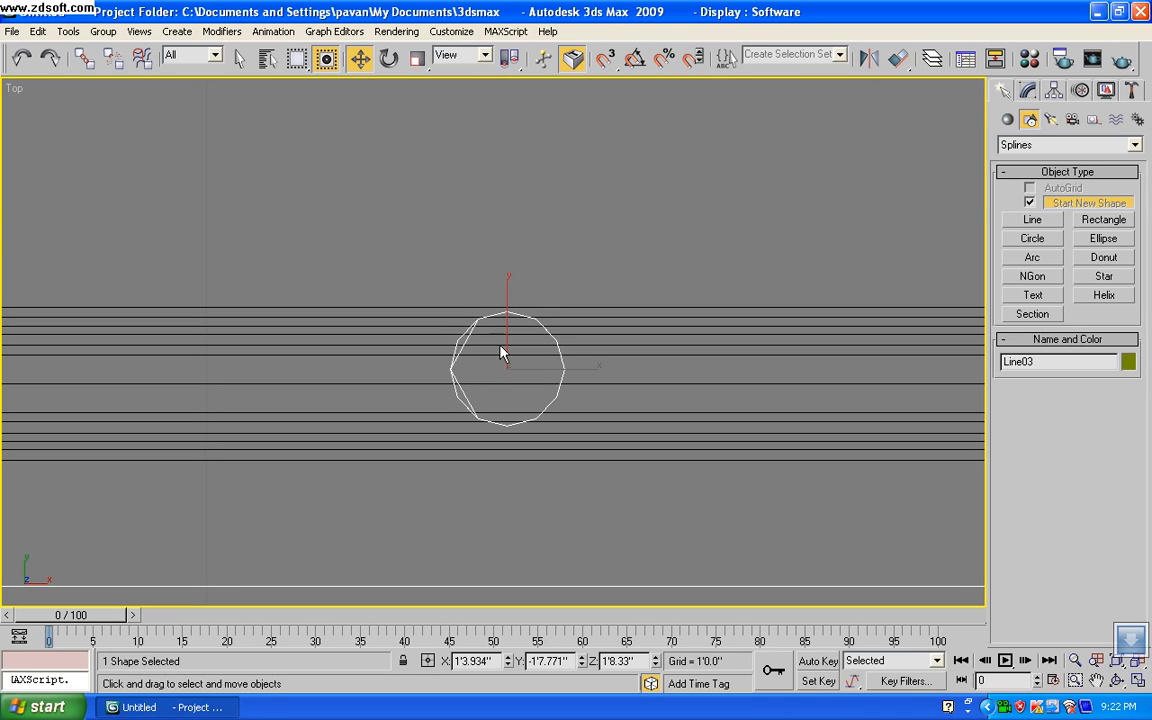
{"action": "left_click_drag", "start_coordinate": [507, 368], "coordinate": [507, 374]}
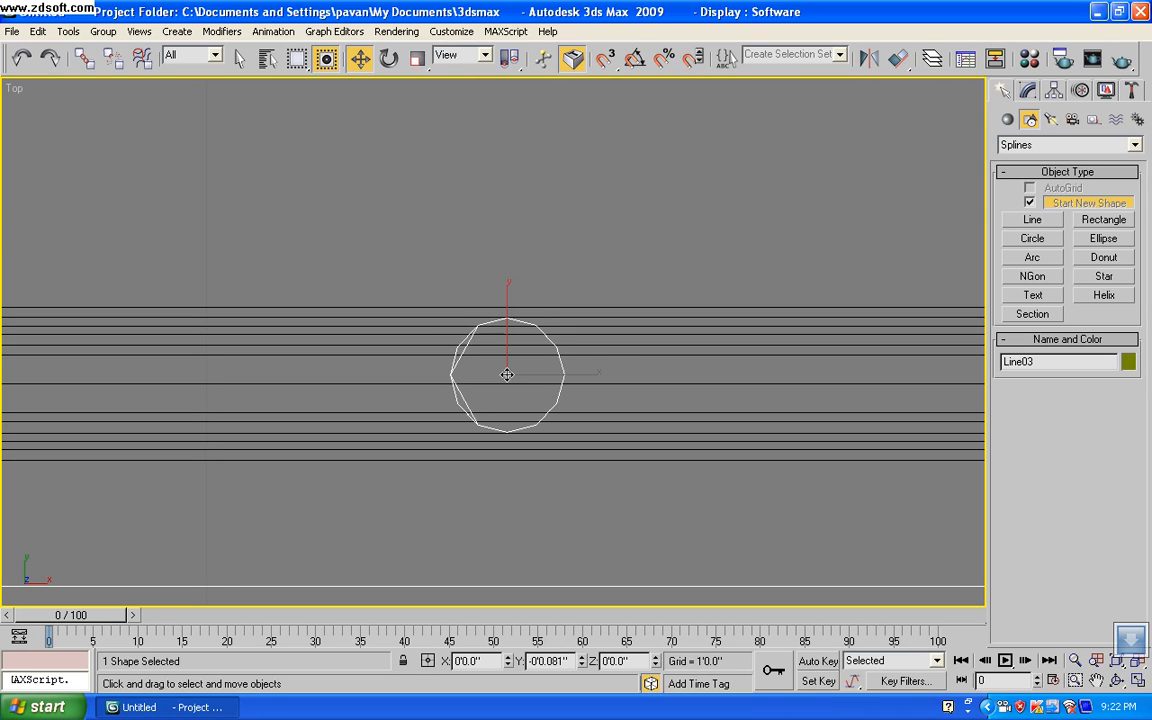
{"action": "key", "text": "f"}
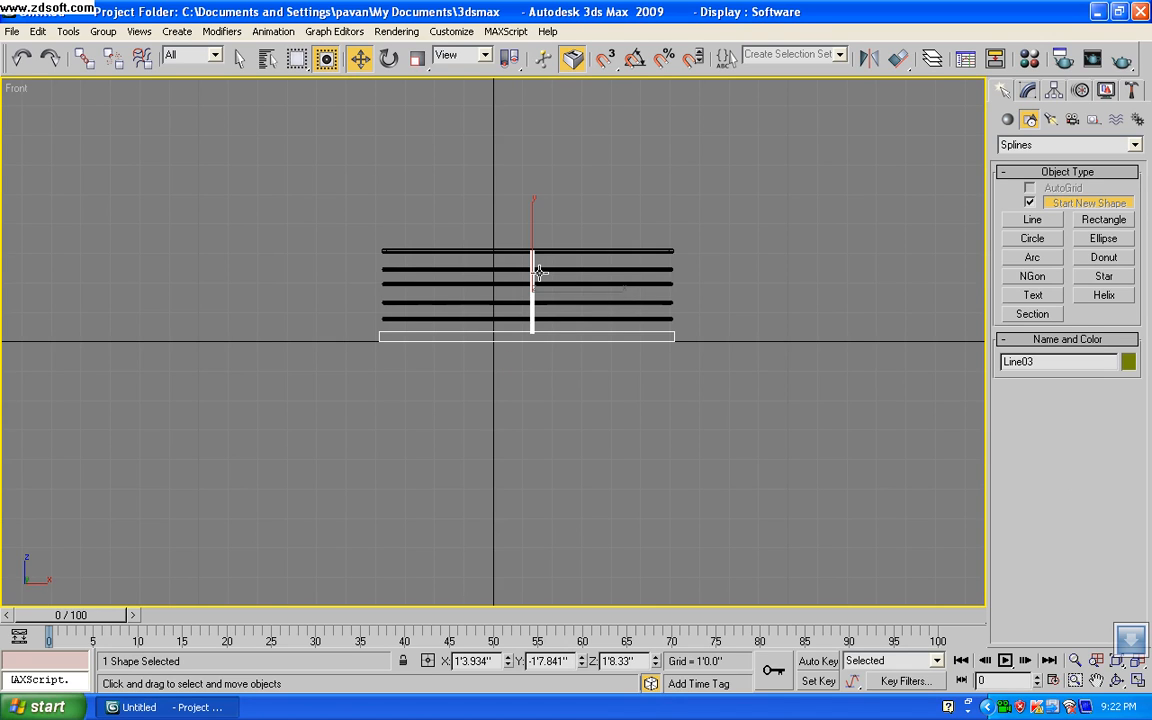
Copy the post's segment along the front rail, placing one copy on each side, with the right-hand copy at X about 4'7.2"
{"action": "left_click", "coordinate": [1028, 90]}
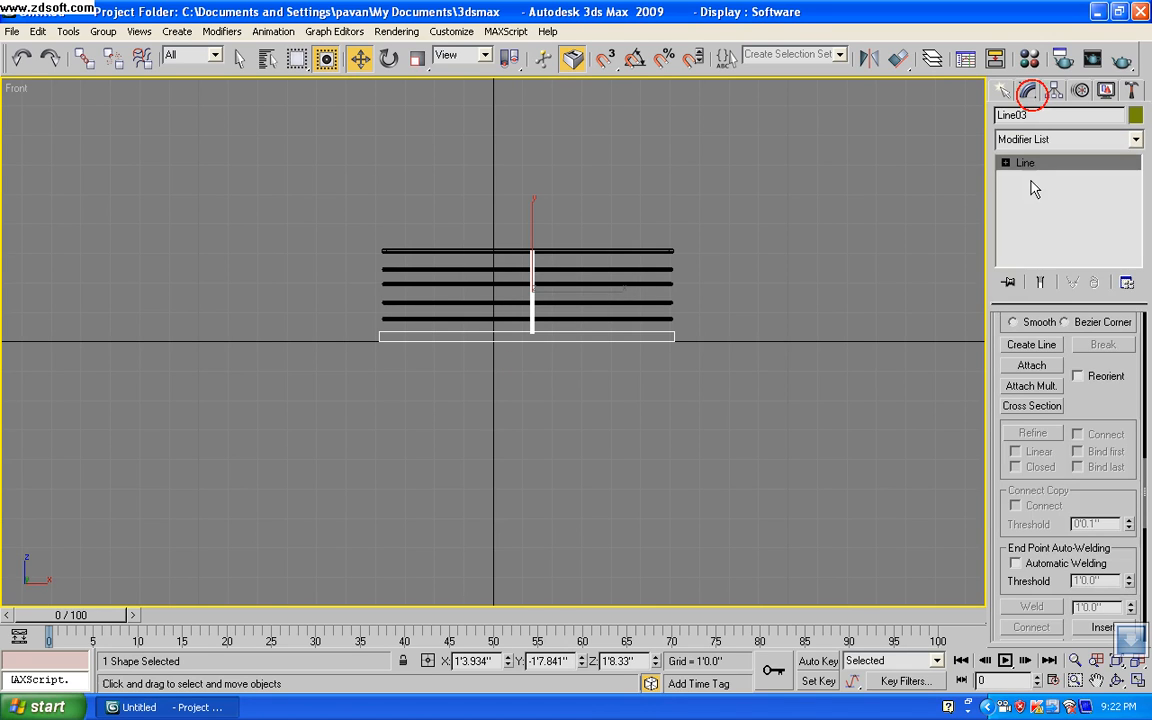
{"action": "left_click", "coordinate": [1006, 162]}
{"action": "left_click", "coordinate": [1034, 191]}
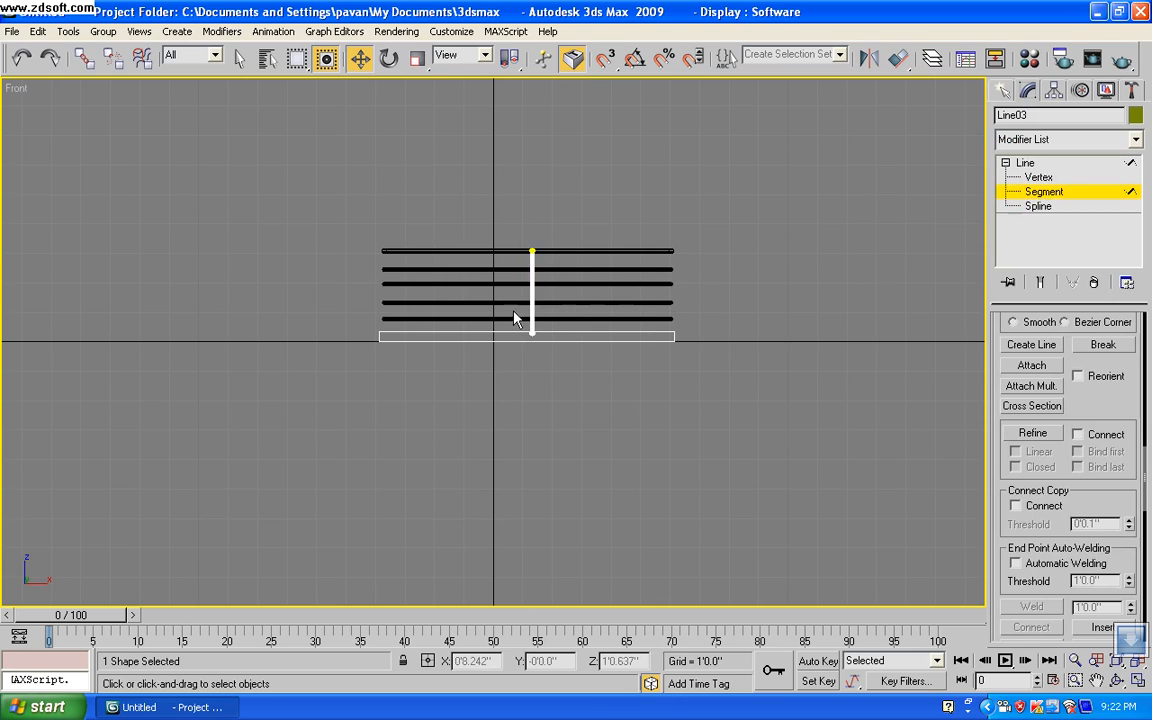
{"action": "left_click", "coordinate": [533, 298]}
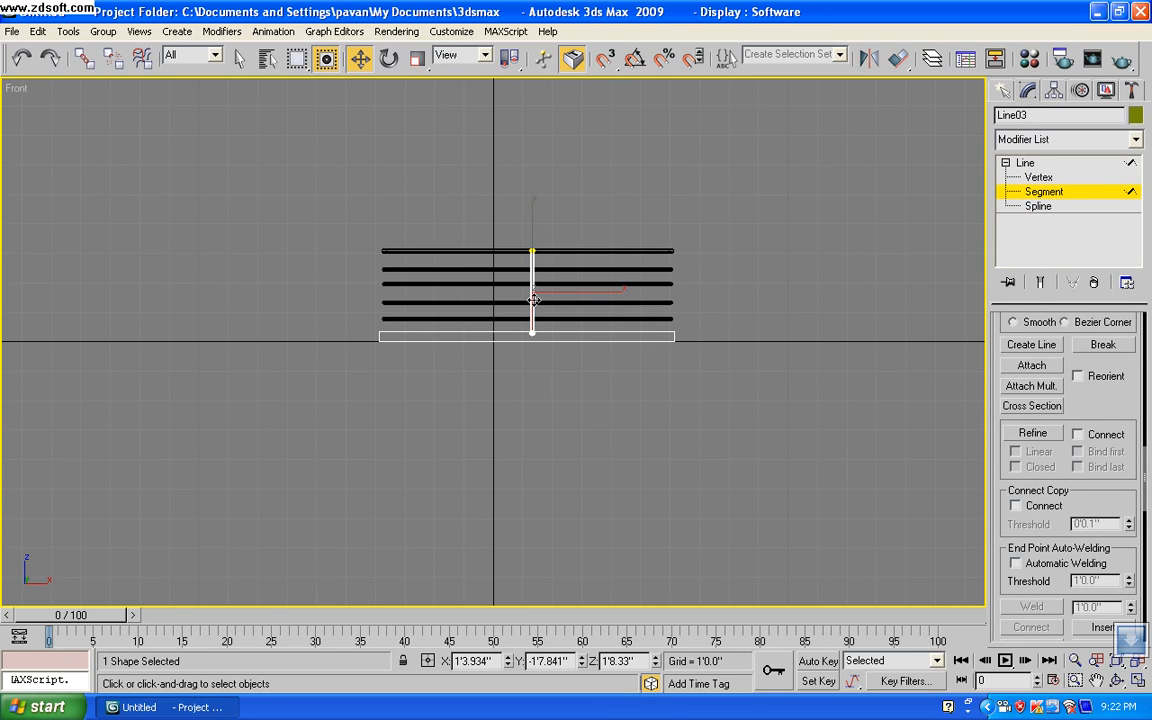
{"action": "mouse_move", "coordinate": [533, 298]}
{"action": "left_mouse_down", "text": "shift"}
{"action": "mouse_move", "coordinate": [434, 295]}
{"action": "mouse_move", "coordinate": [631, 292]}
{"action": "left_mouse_up", "text": "shift"}
Show the whole balcony in the Top view and activate Move for the post segment nearest the front rail's right end
{"action": "key", "text": "t"}
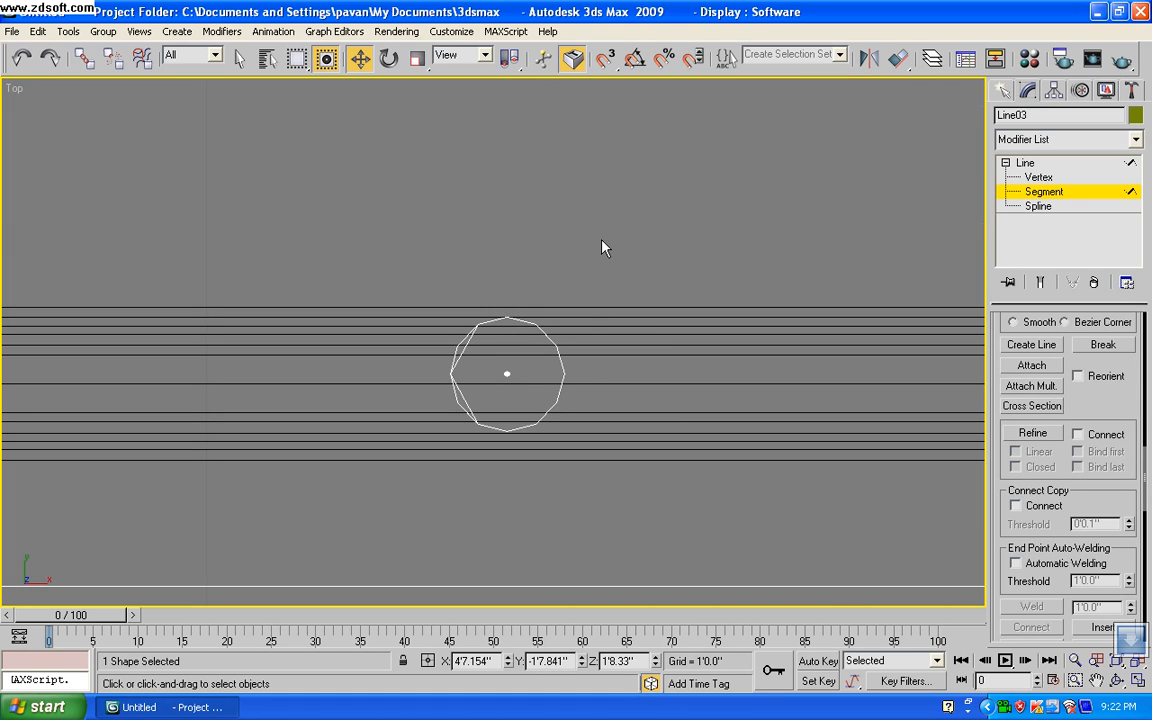
{"action": "left_click", "coordinate": [1095, 680]}
{"action": "key", "text": "ctrl+w"}
{"action": "left_click_drag", "start_coordinate": [746, 422], "coordinate": [711, 401]}
{"action": "scroll", "coordinate": [711, 359], "scroll_direction": "down", "scroll_amount": 10}
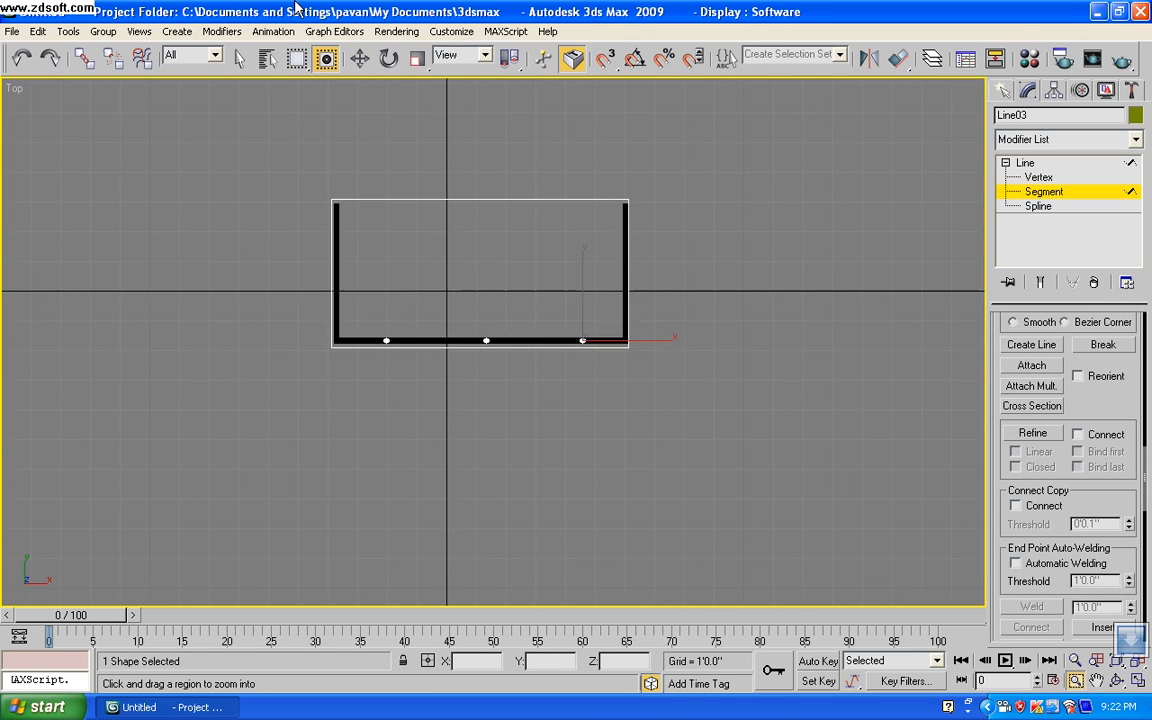
{"action": "left_click", "coordinate": [360, 58]}
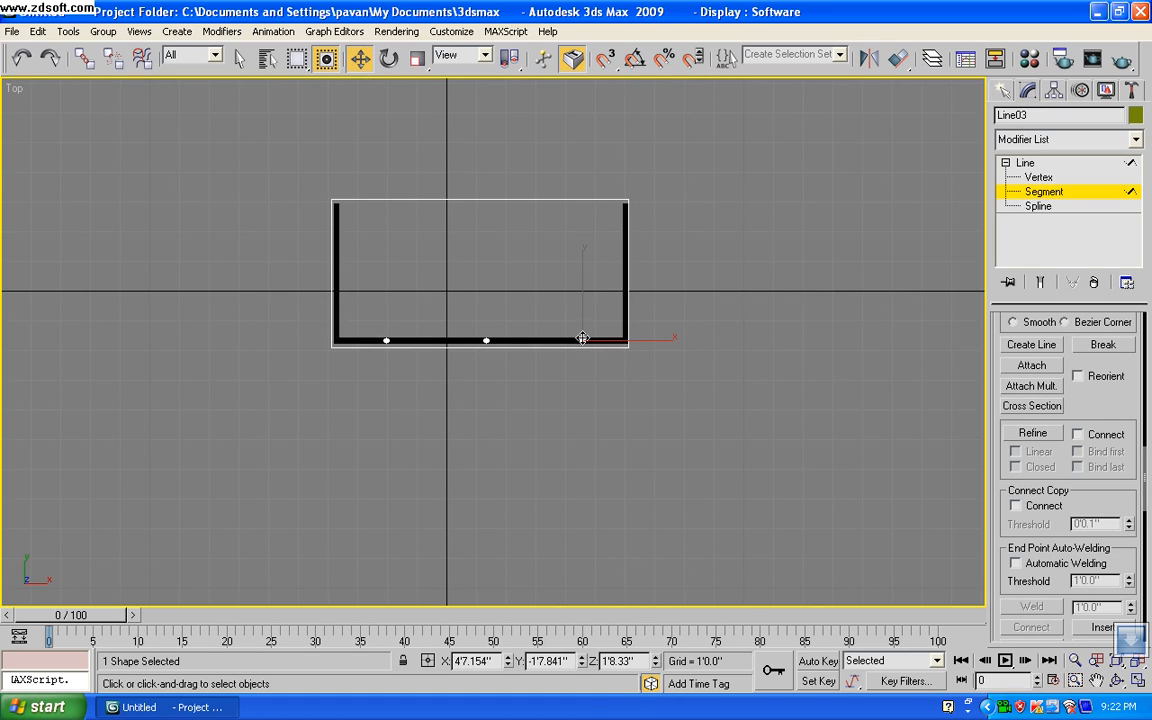